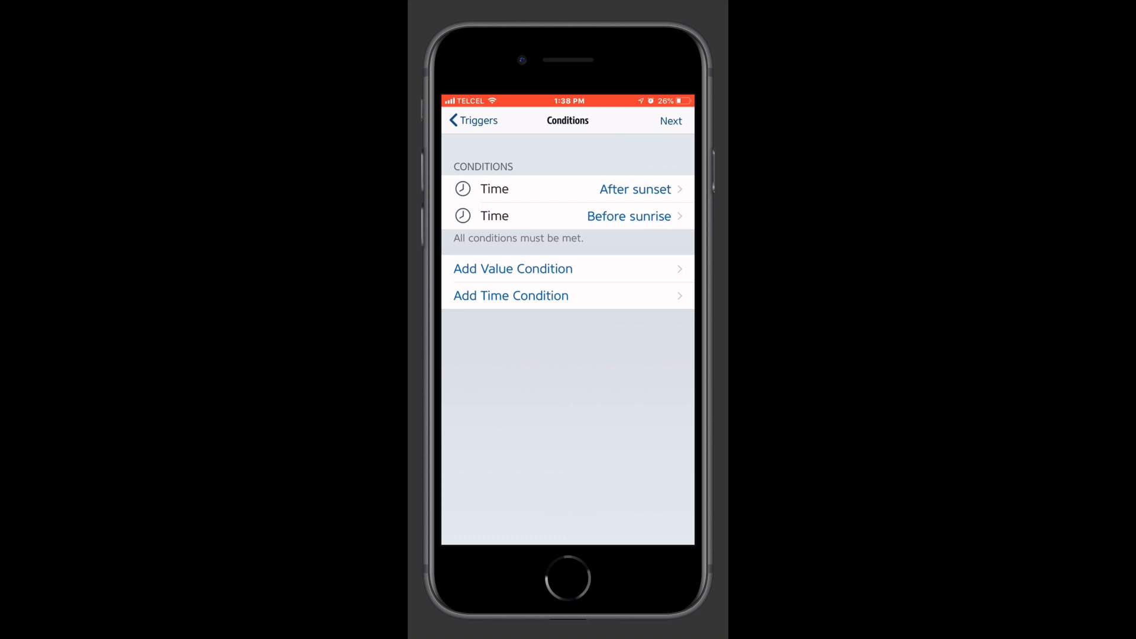
- Continue from the rule's Conditions screen to its Scenes list
click(671, 119)
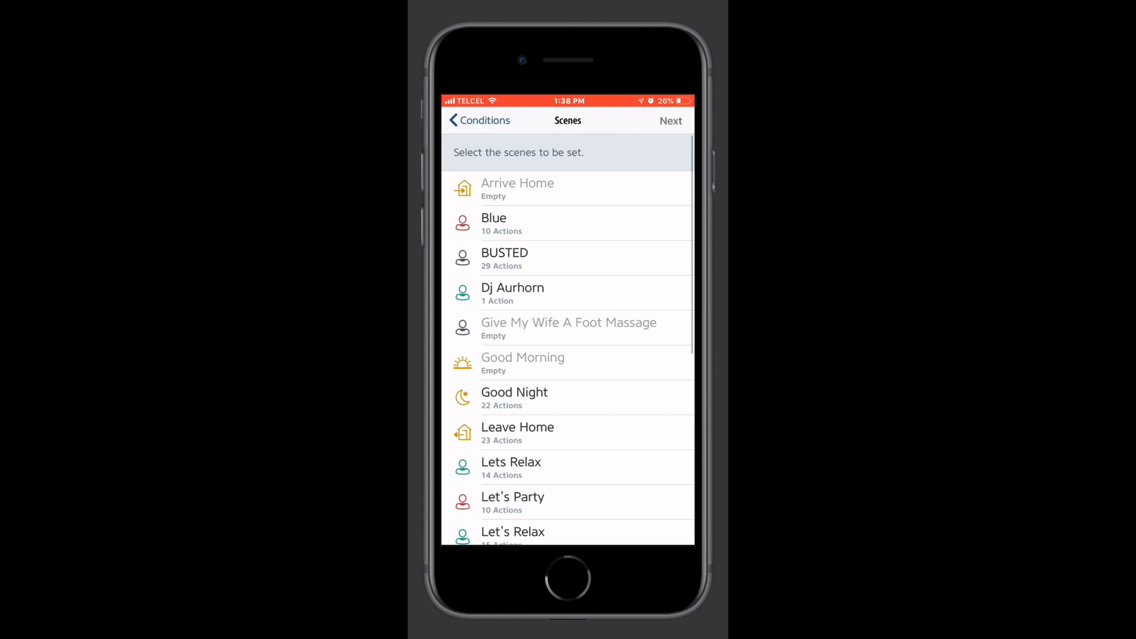
scroll(569, 355, down, 3)
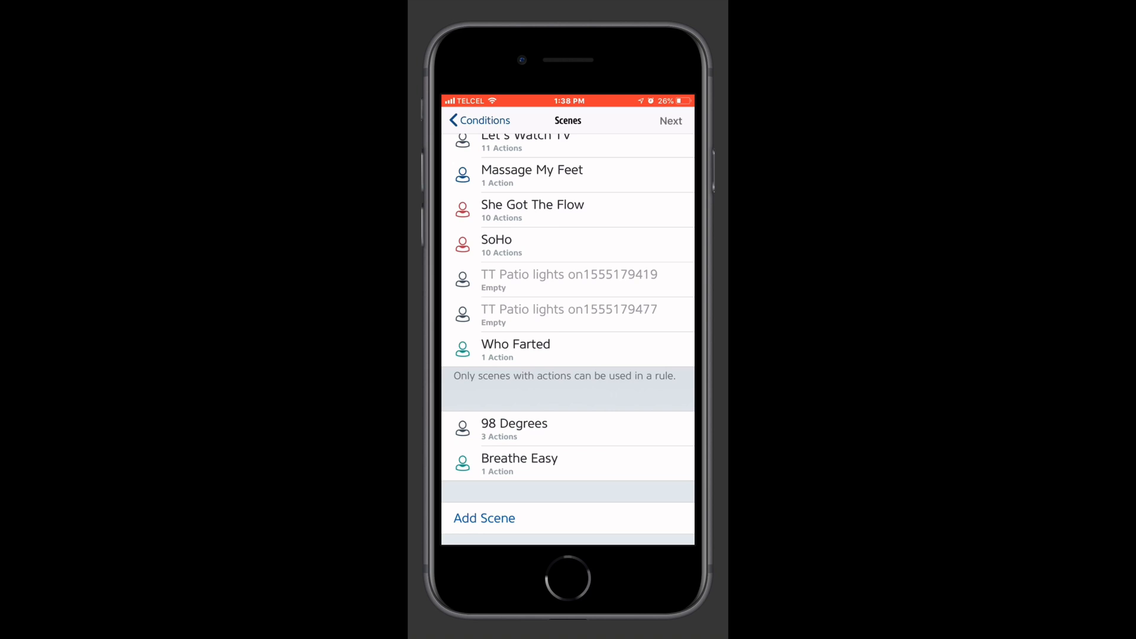
- Start a new scene and add actions from the Patio room's light
click(483, 518)
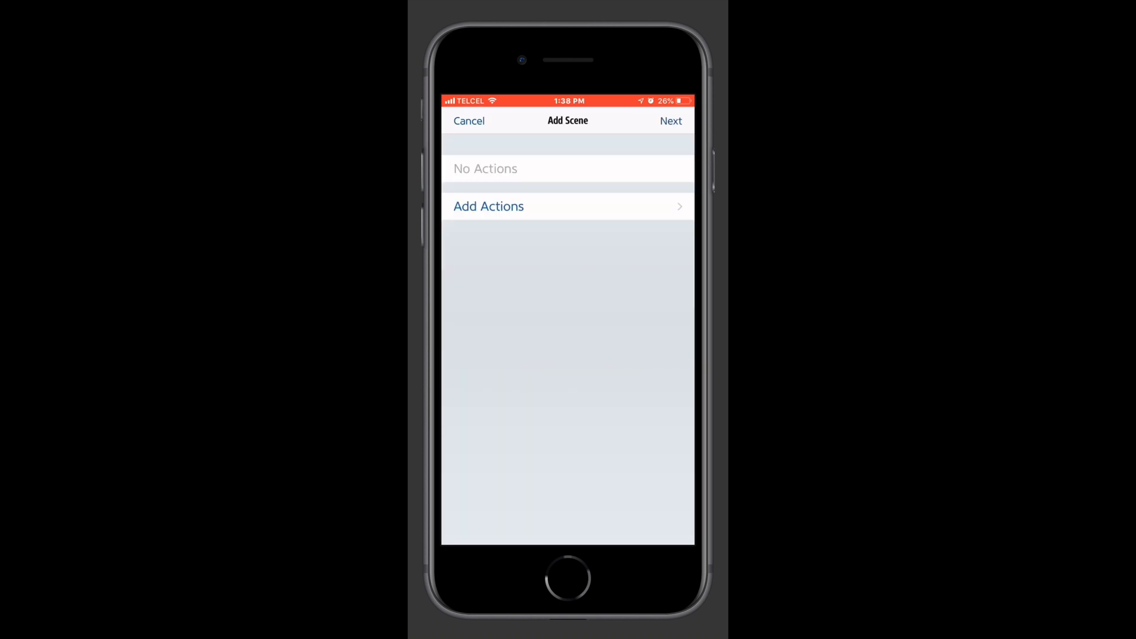
click(533, 206)
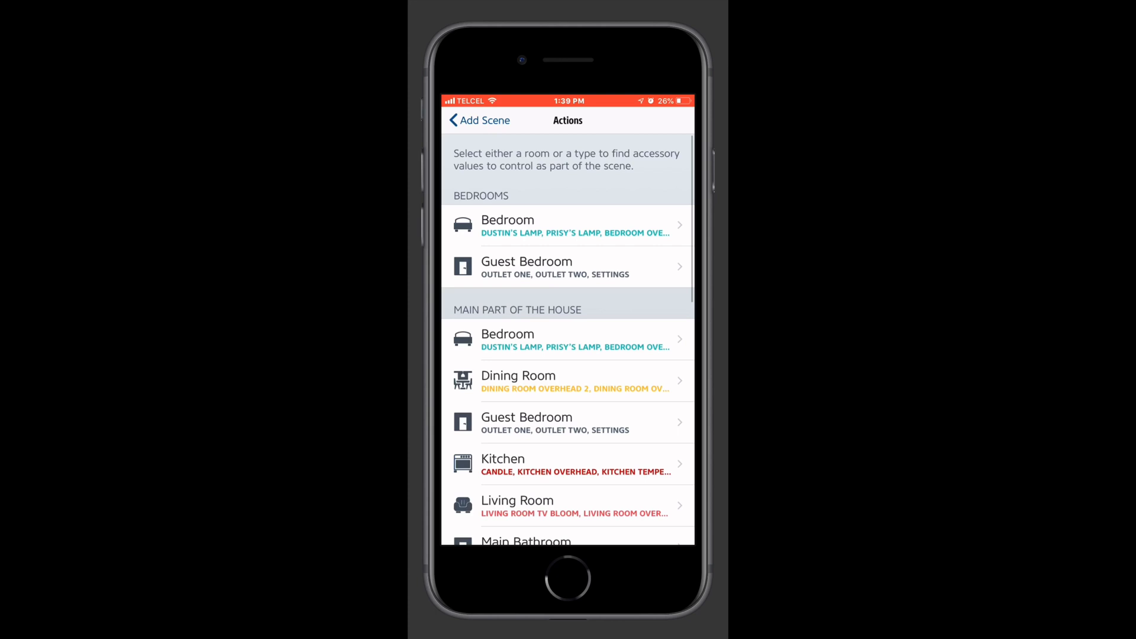
scroll(568, 355, down, 10)
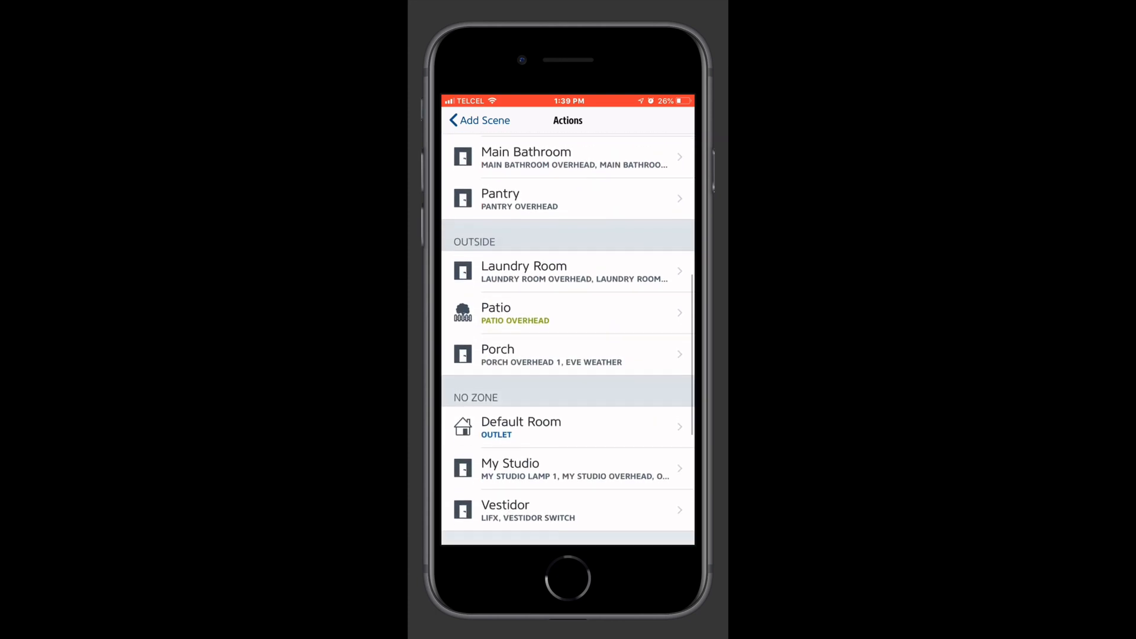
scroll(568, 355, down, 5)
scroll(569, 355, down, 3)
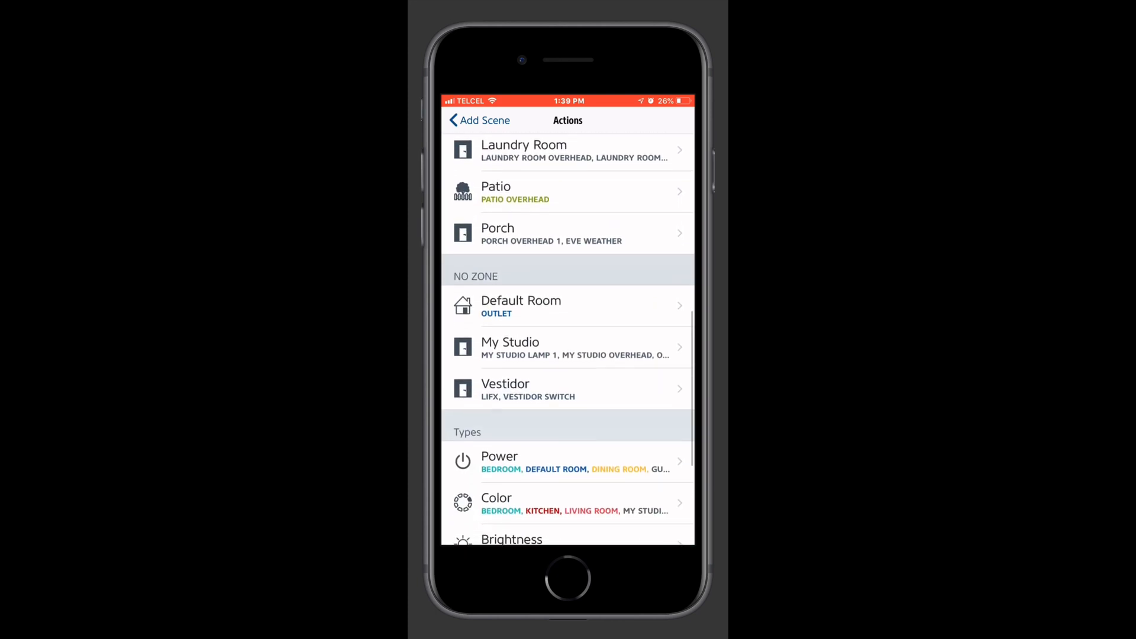
scroll(568, 355, down, 3)
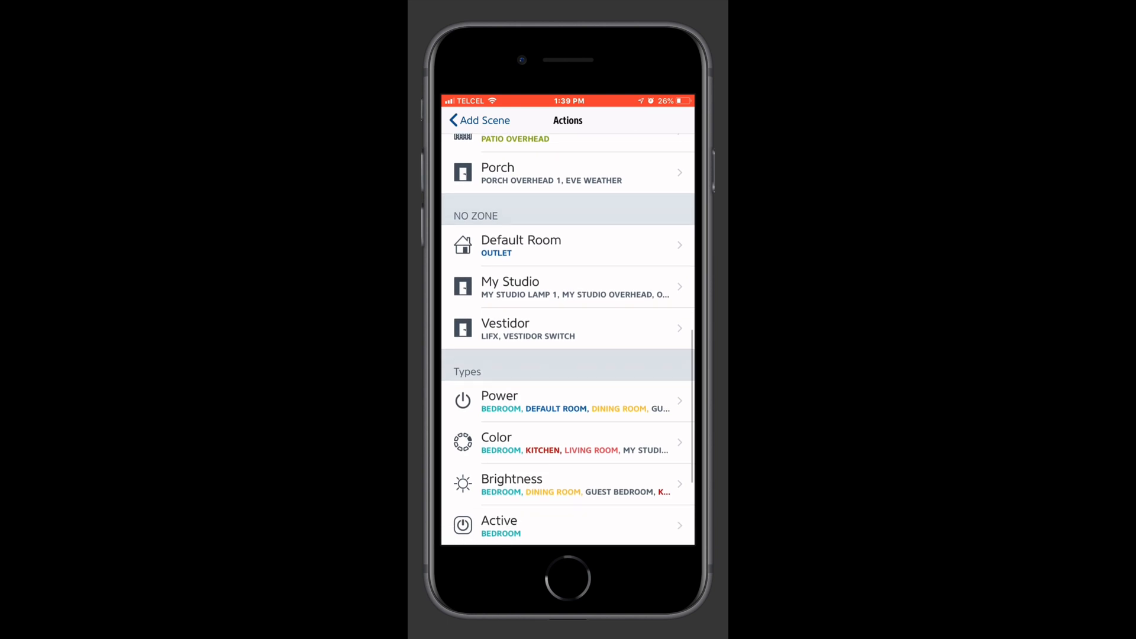
scroll(568, 356, down, 3)
scroll(568, 355, up, 15)
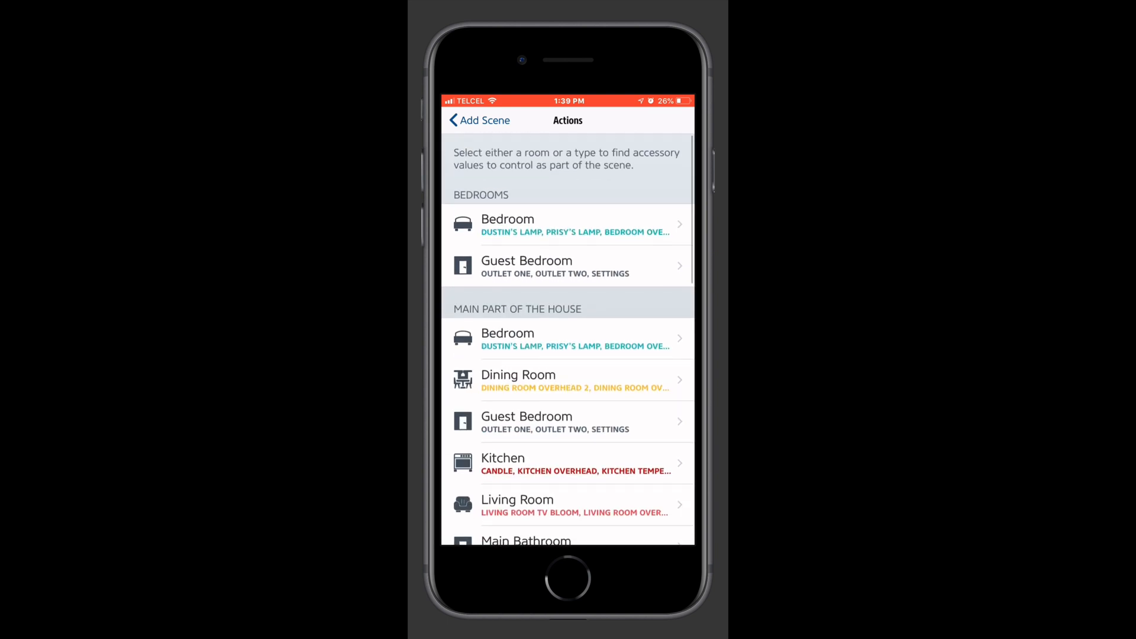
scroll(568, 355, down, 5)
scroll(568, 355, down, 3)
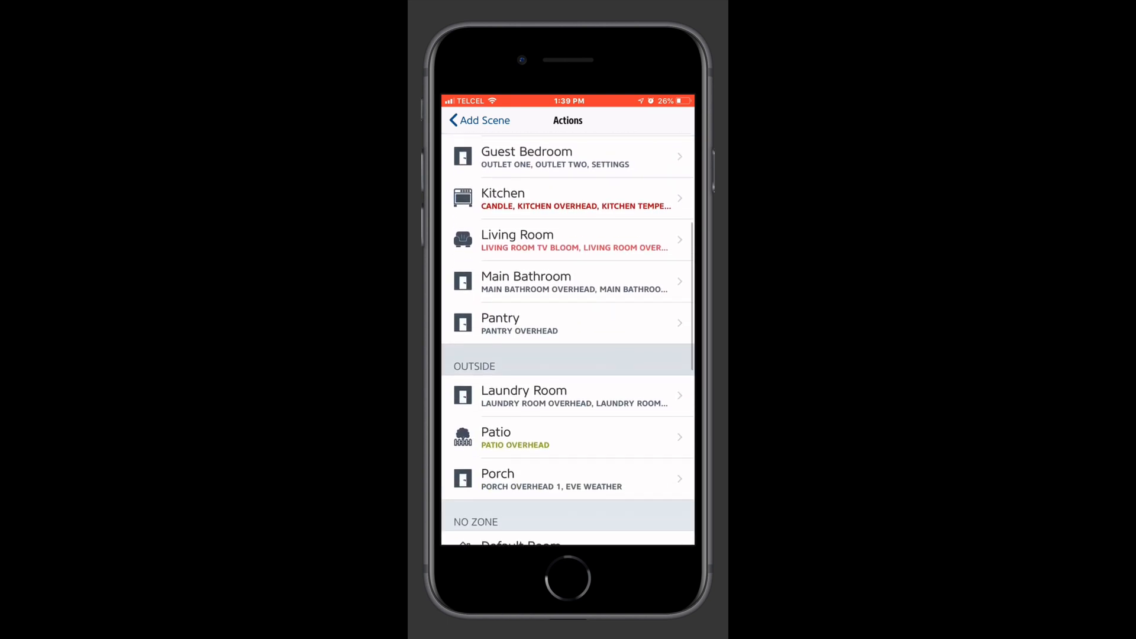
scroll(568, 356, down, 2)
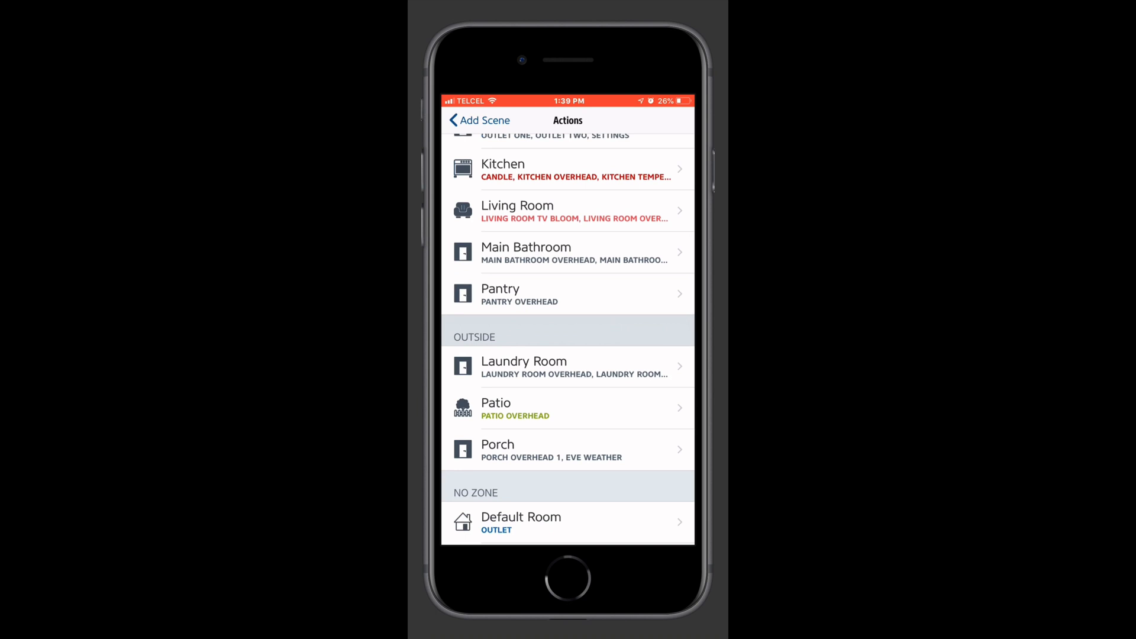
click(568, 408)
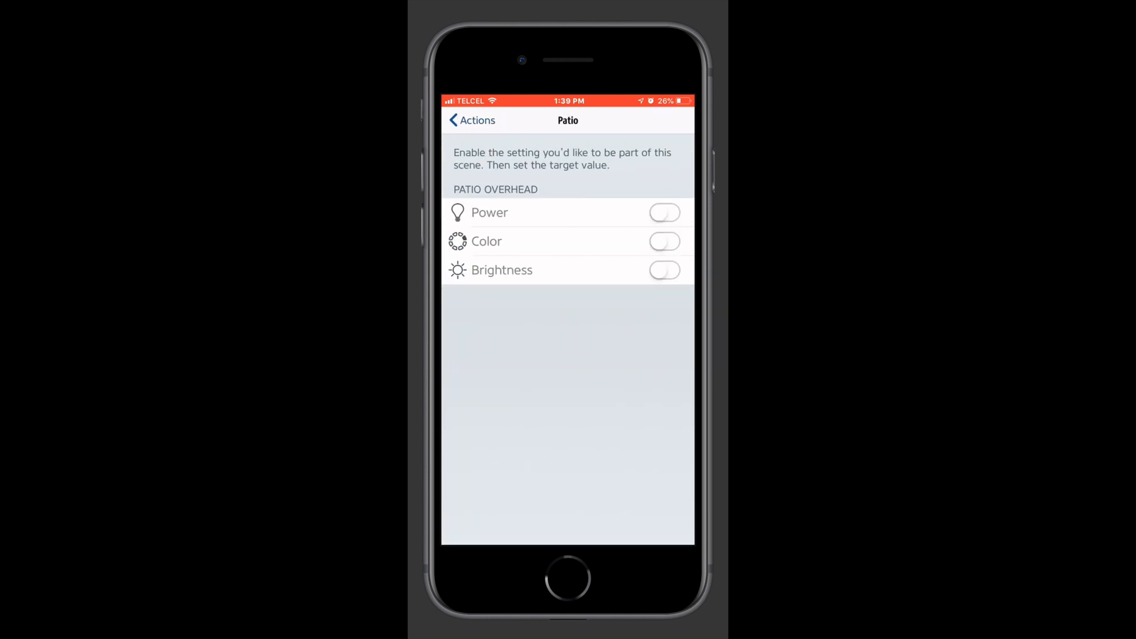
- Add Patio Overhead power ON, colour and brightness as the scene's actions
click(665, 212)
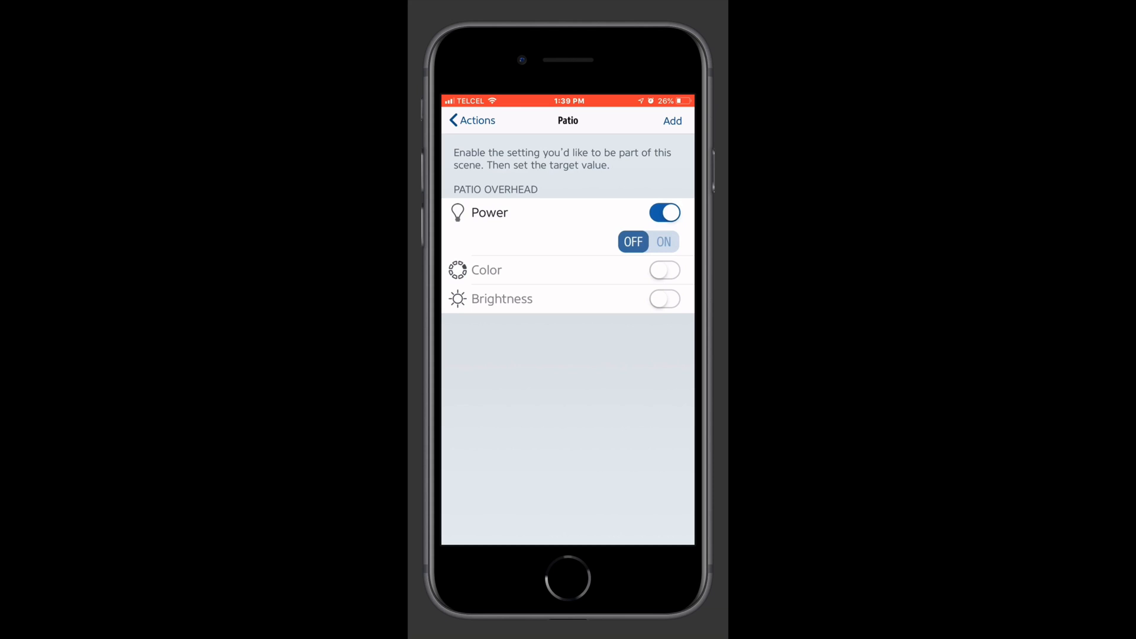
click(664, 242)
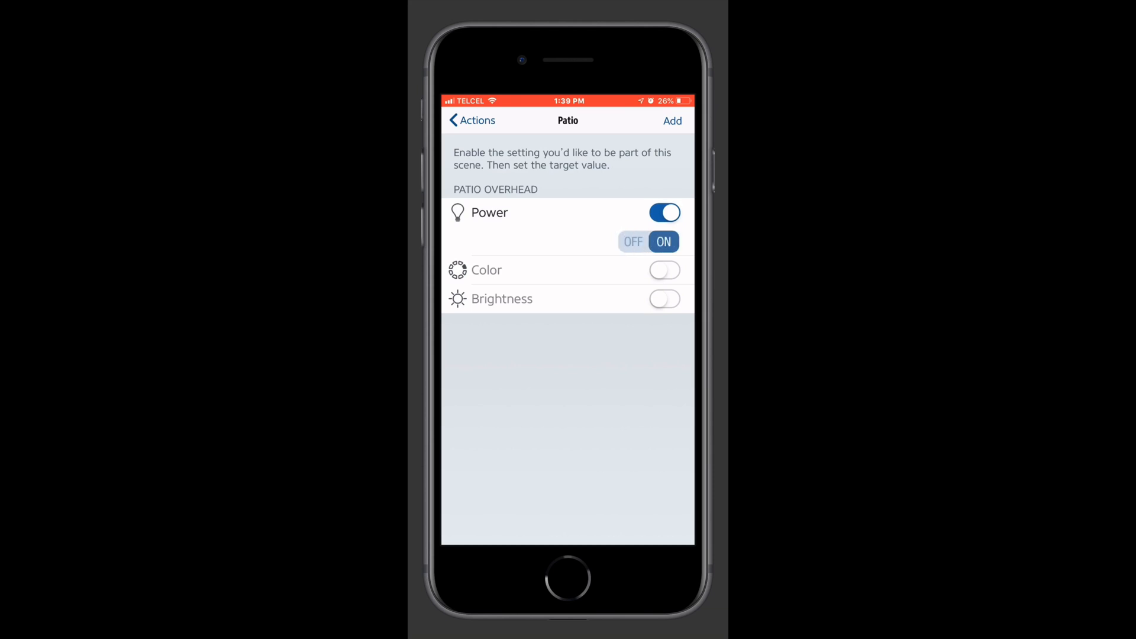
click(665, 270)
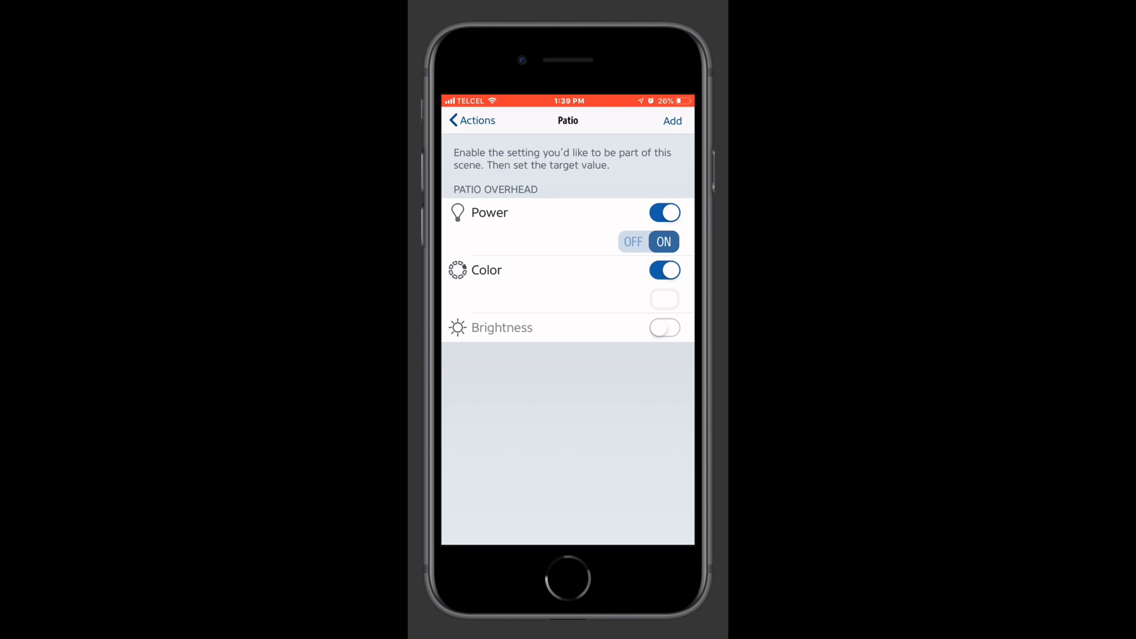
click(665, 328)
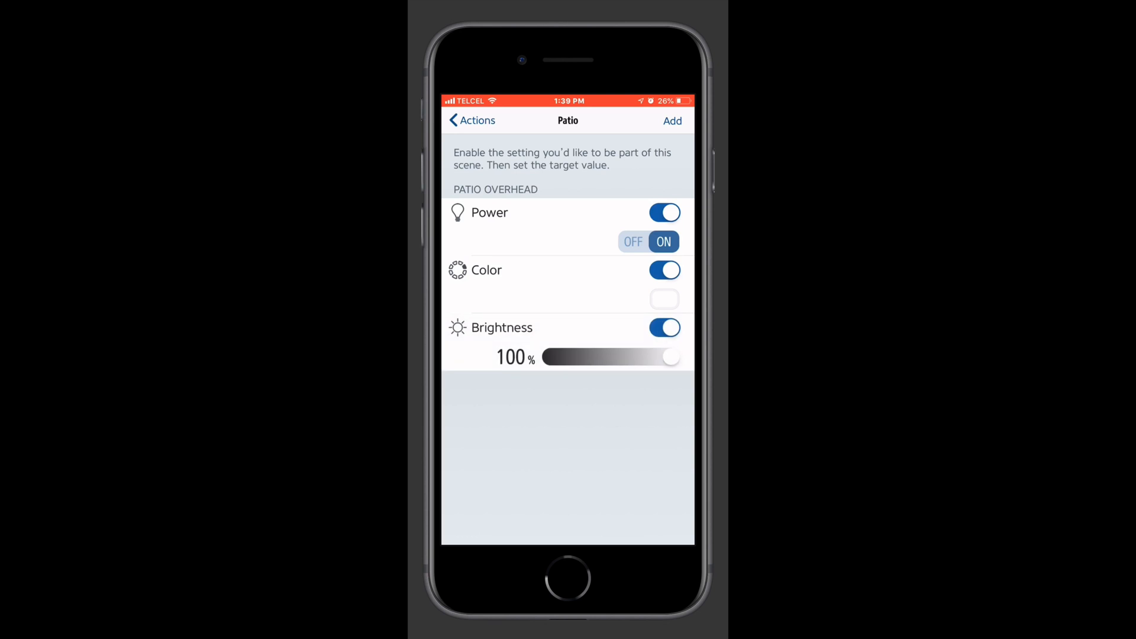
click(672, 120)
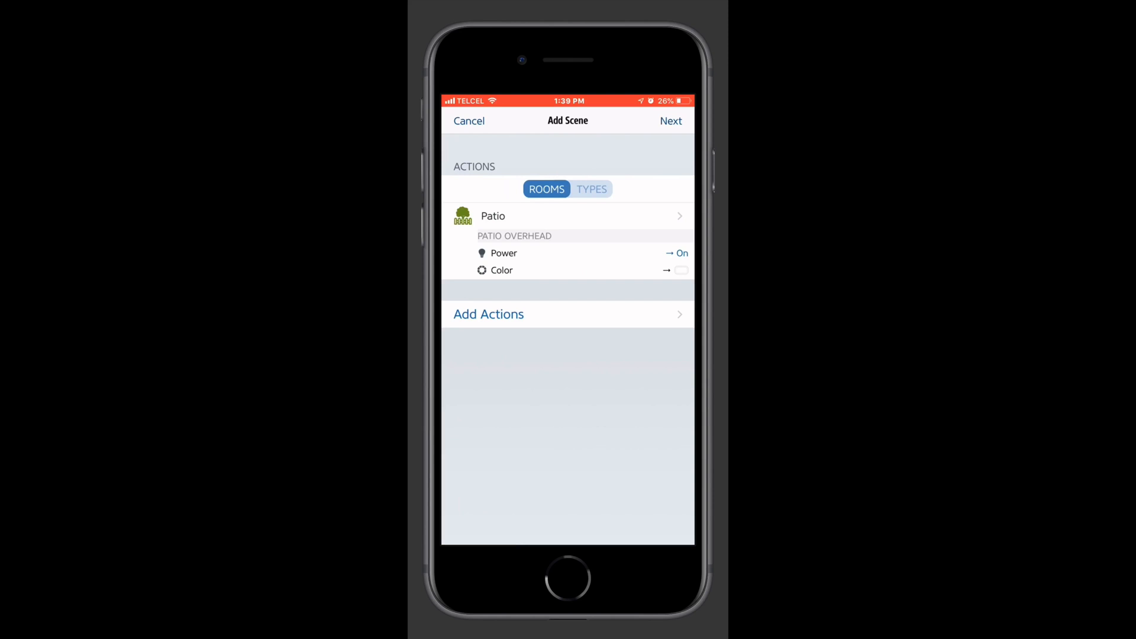
- Continue to naming the scene 'Patio Lights On'
click(672, 121)
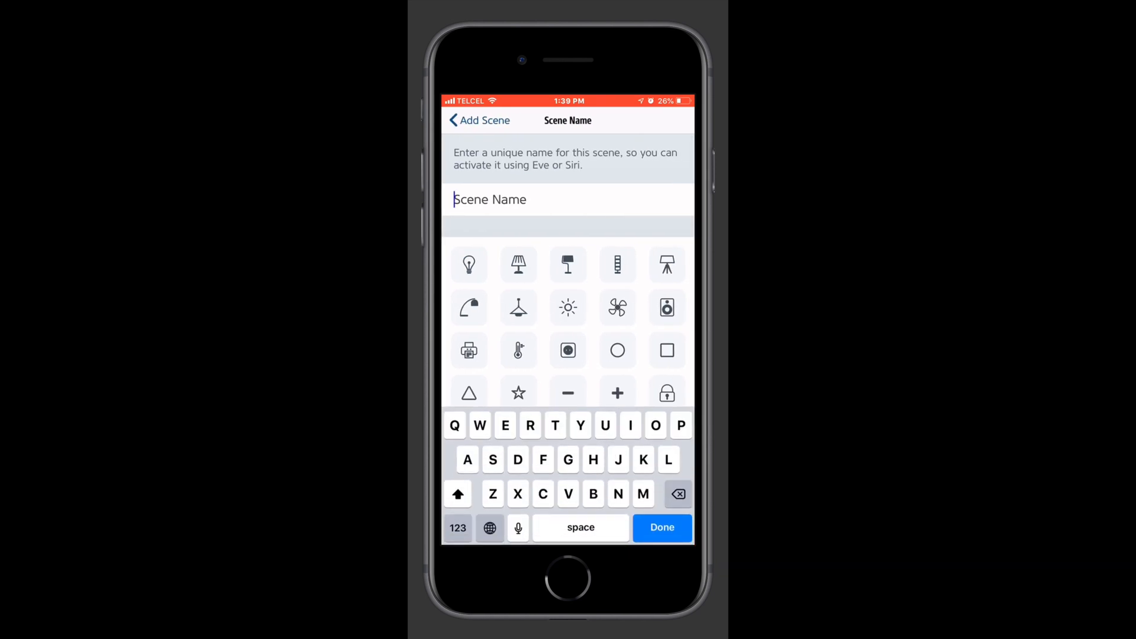
text(Pat)
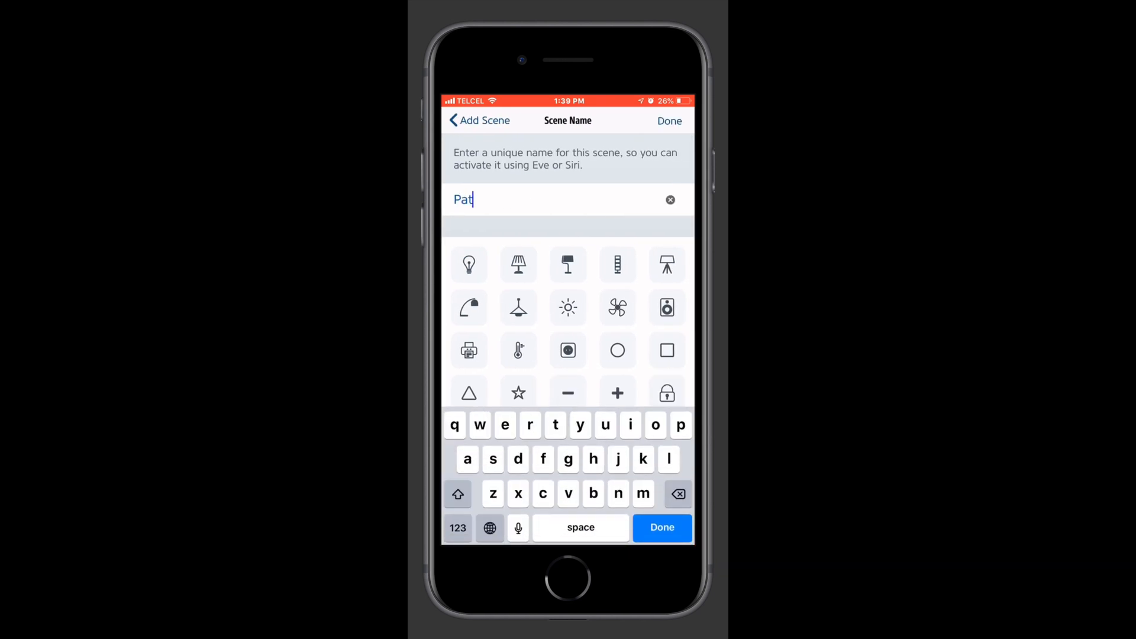
text(io )
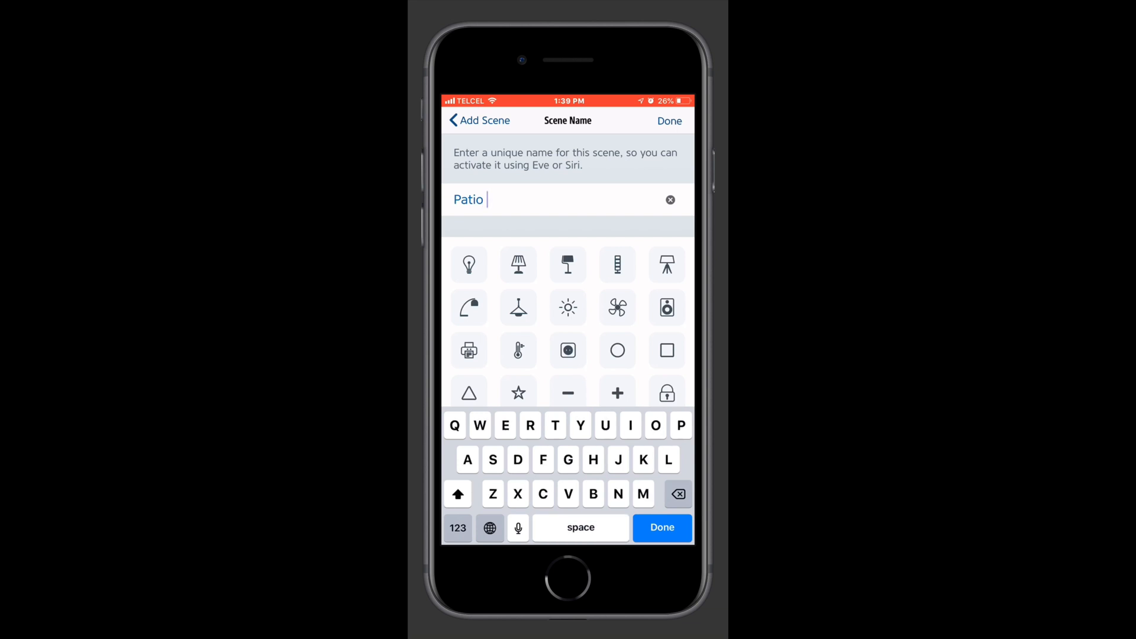
text(Ligh)
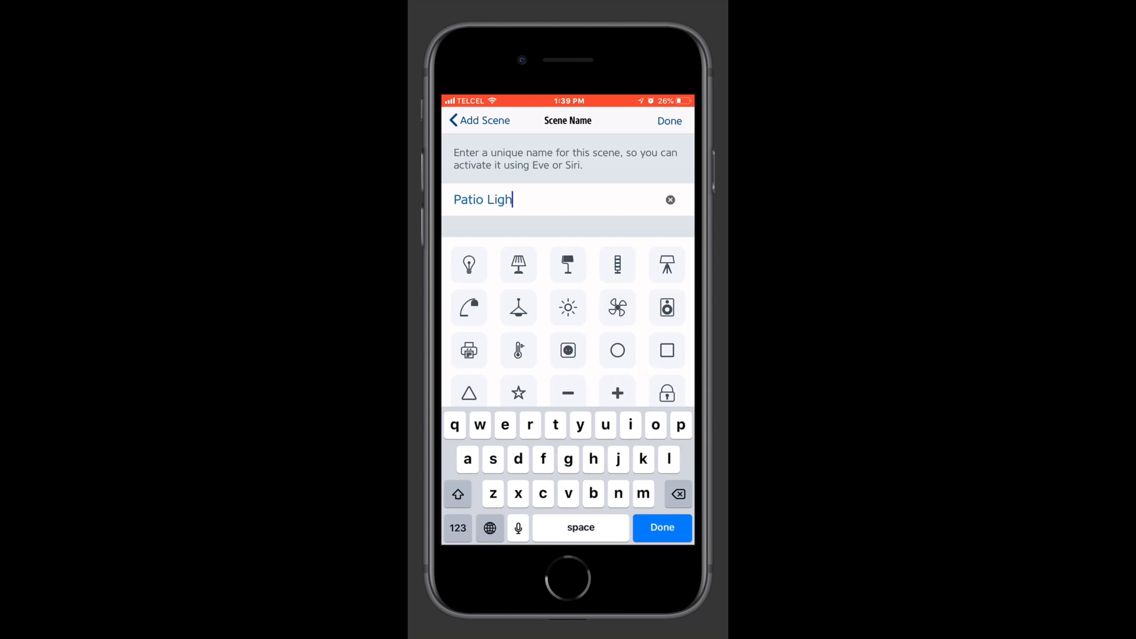
text(t)
text(s )
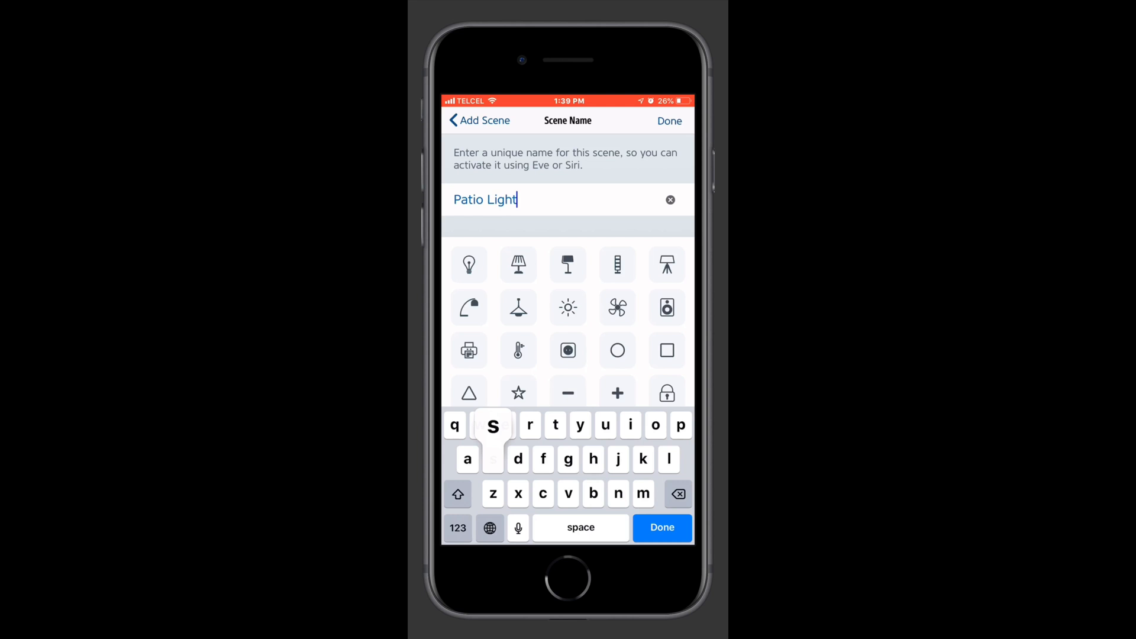
text(O)
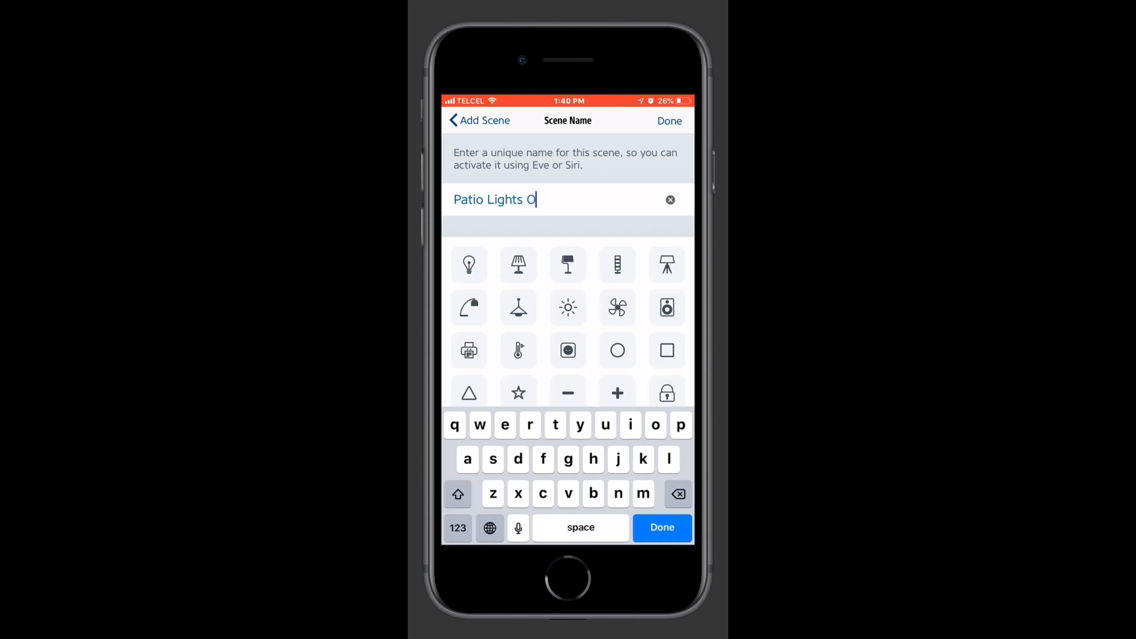
text(n)
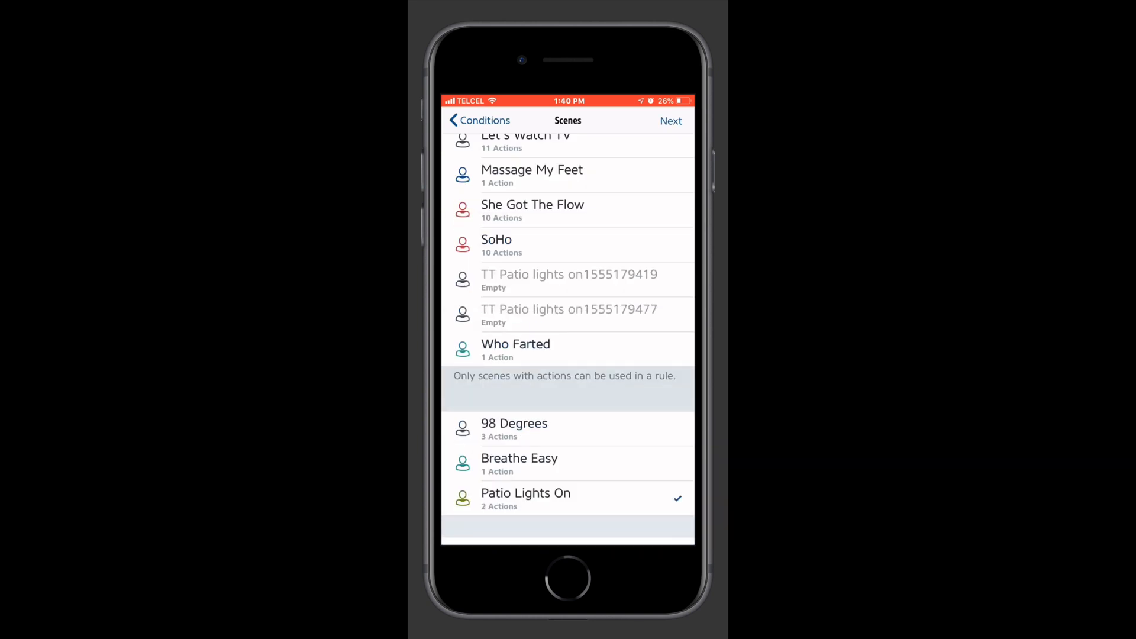
scroll(569, 356, down, 2)
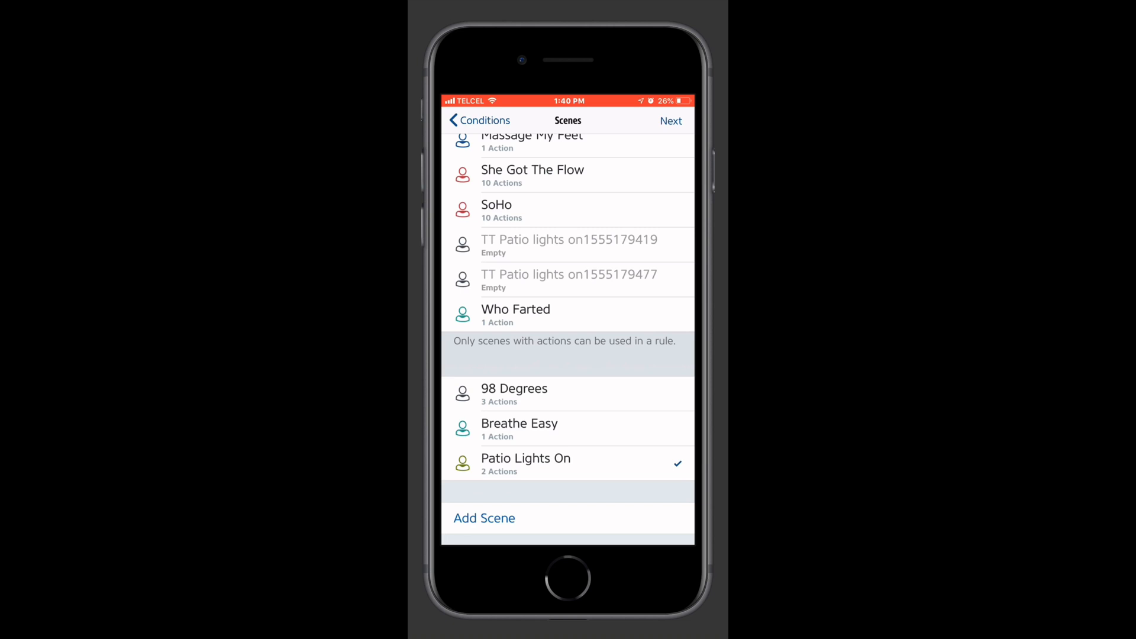
- Name the rule 'Lets Go Outside' and save it
click(672, 121)
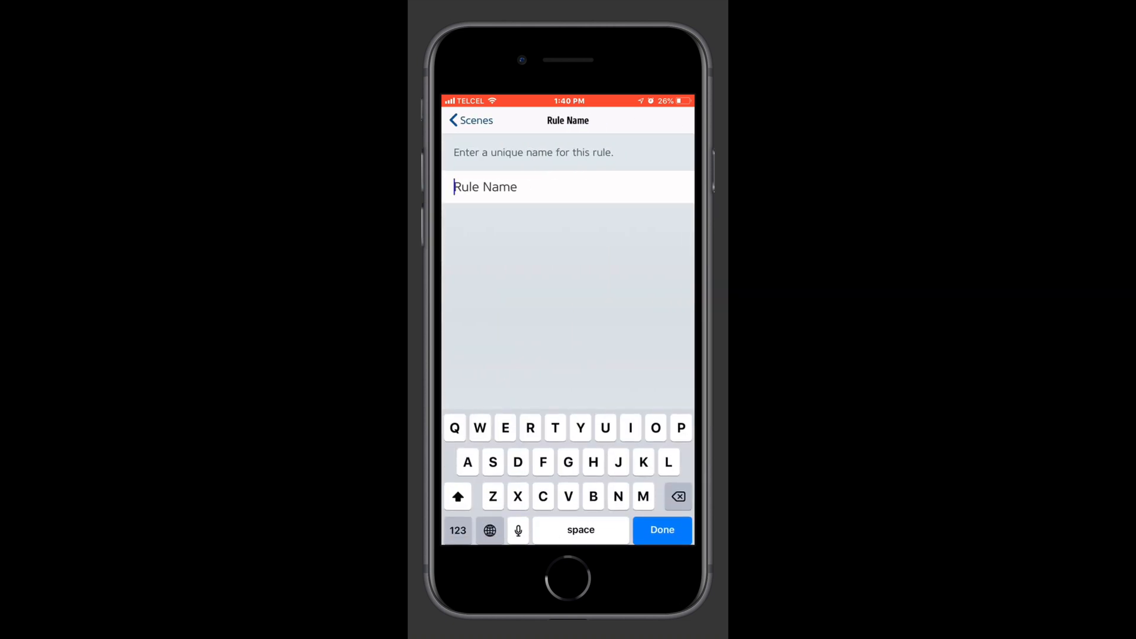
text(Let)
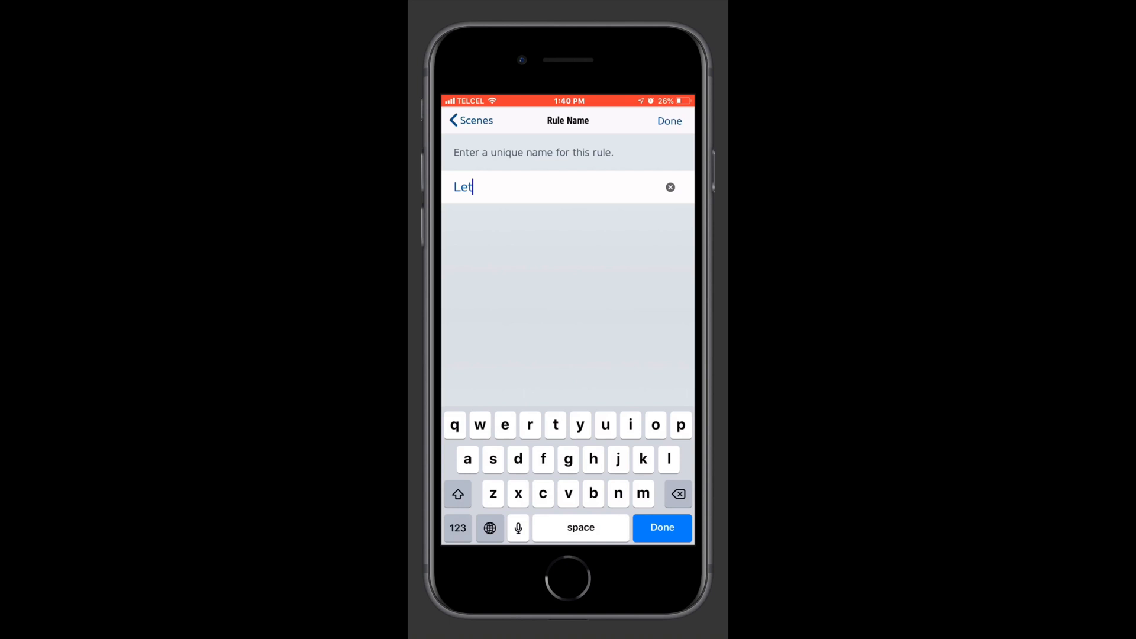
text(s G)
text(o)
click(459, 493)
text(O)
text(utss)
text(ide)
click(670, 120)
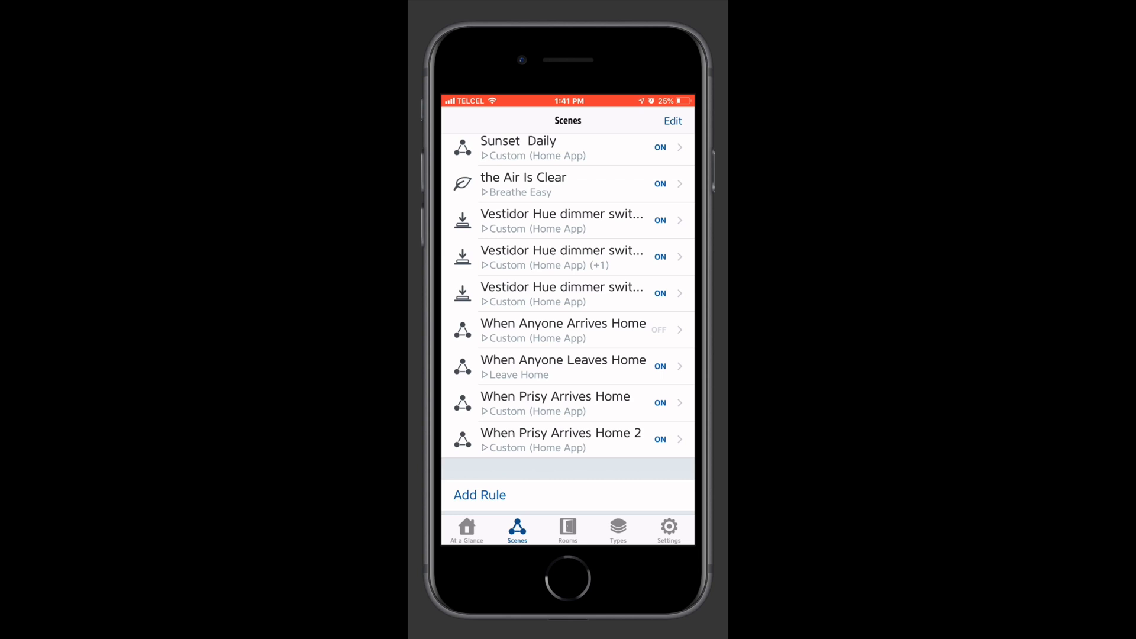
- Create a new rule triggered by the kitchen Door contact sensor closing
click(480, 495)
click(672, 121)
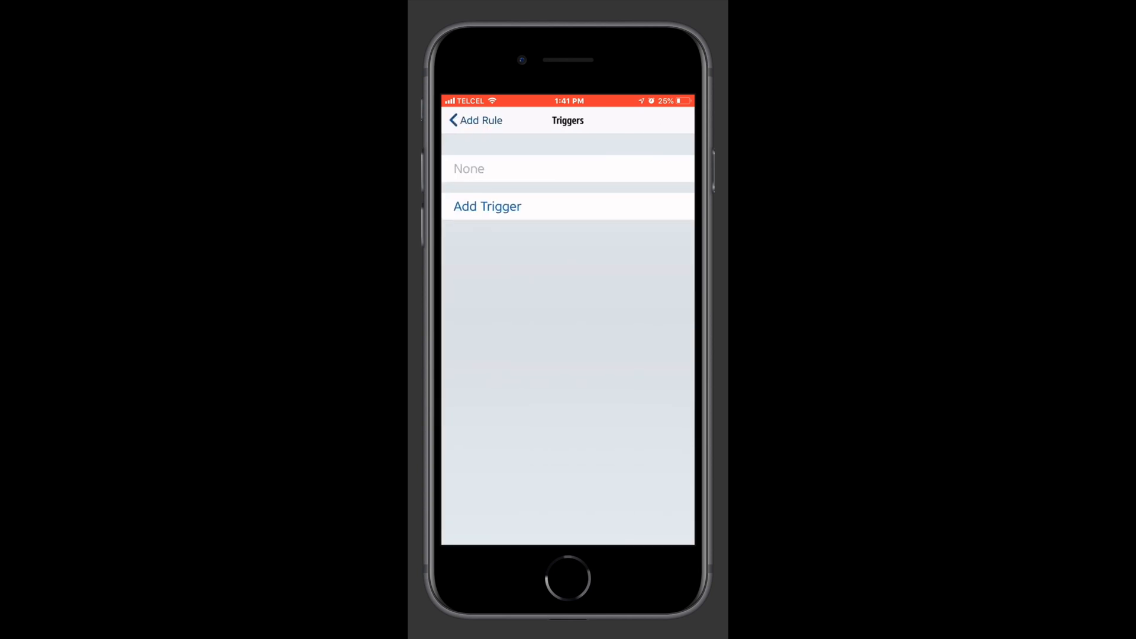
click(487, 206)
click(498, 182)
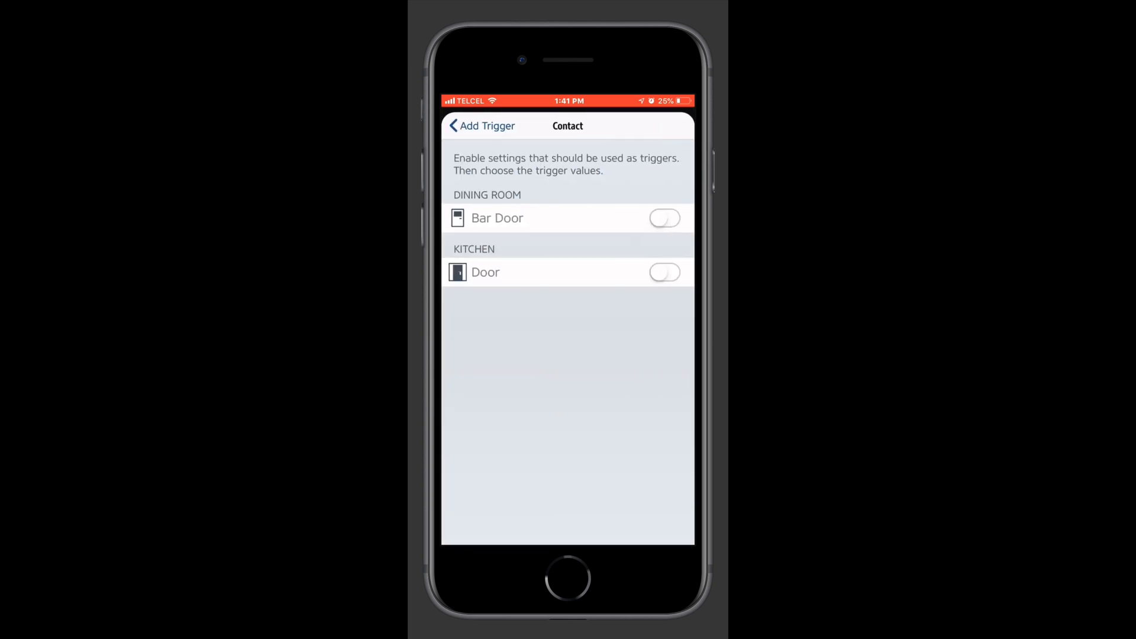
click(664, 272)
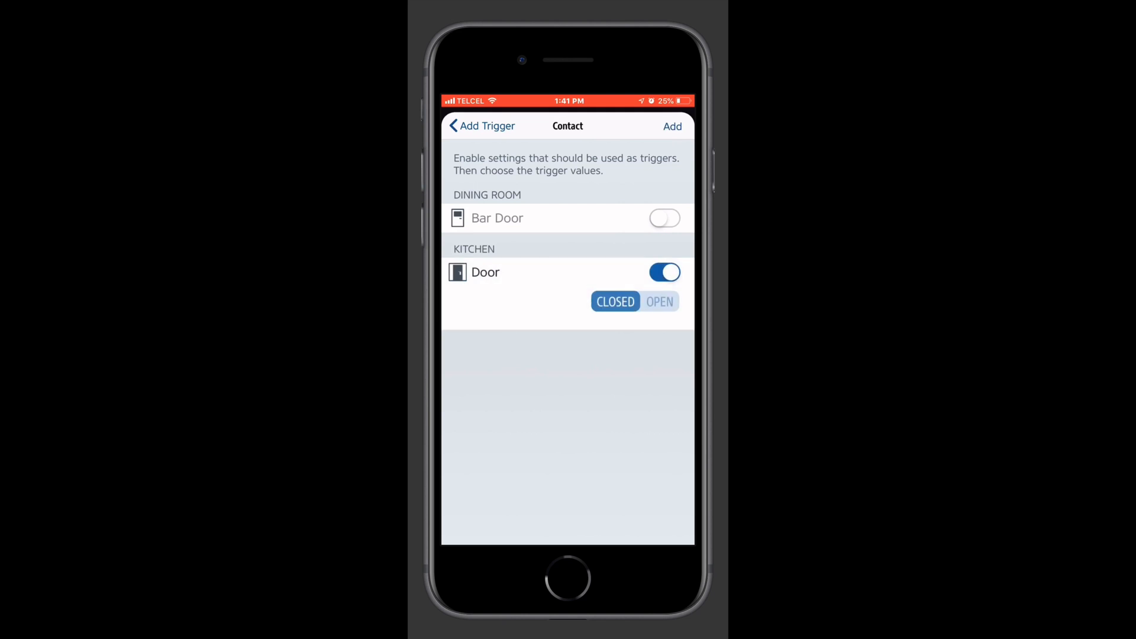
click(672, 126)
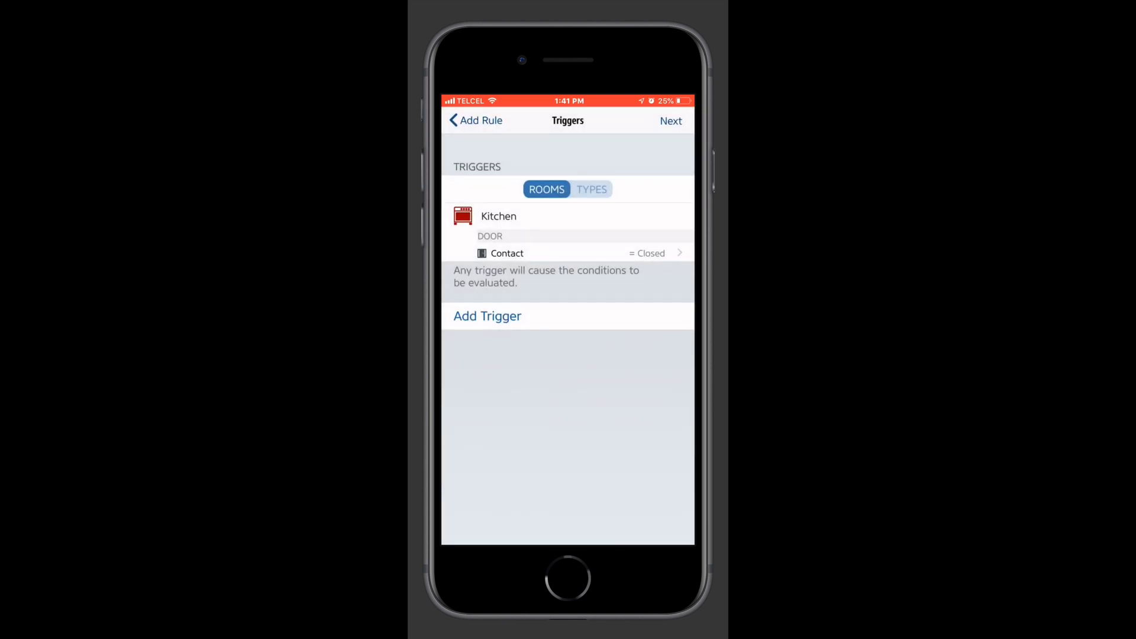
click(671, 120)
- Add day-event time conditions Before Sunrise and After Sunset
click(510, 233)
click(626, 193)
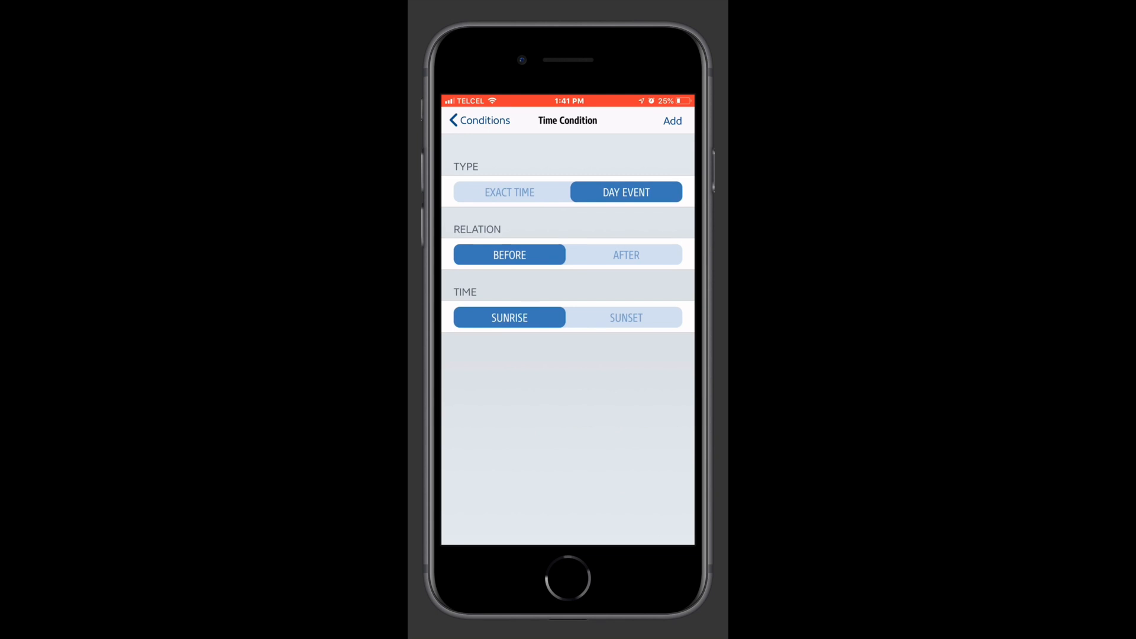
click(672, 120)
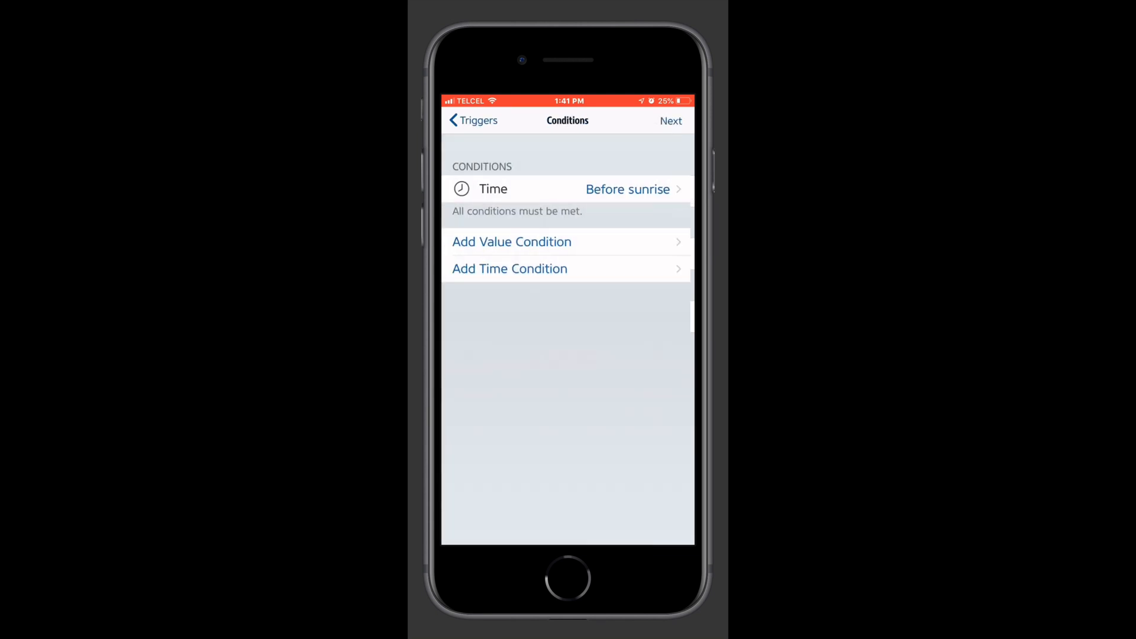
click(510, 266)
click(626, 277)
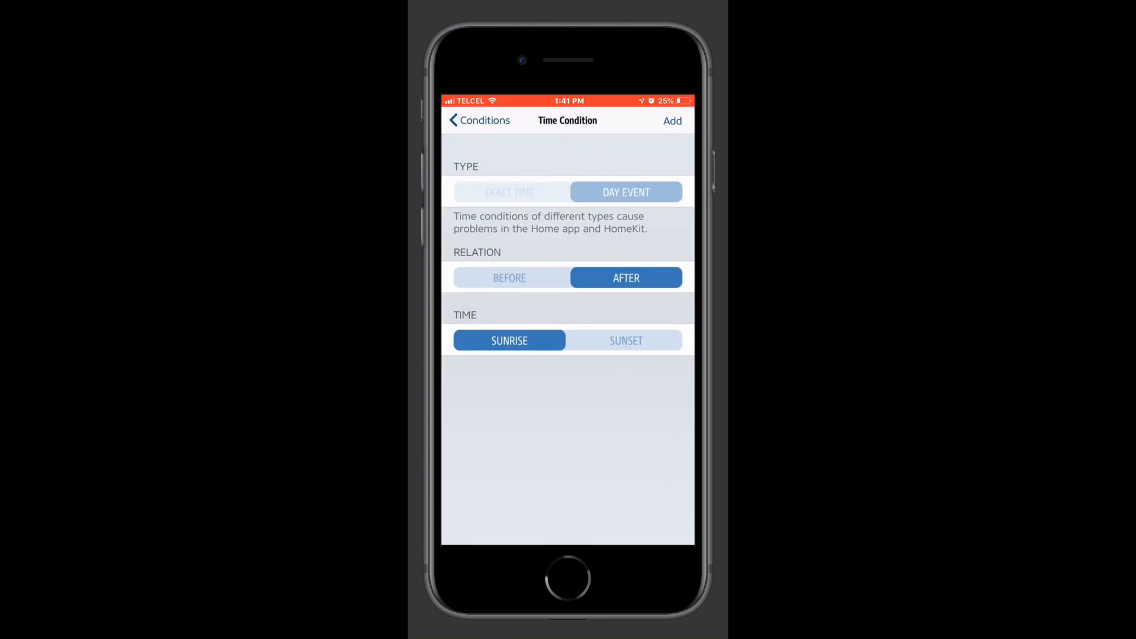
click(626, 340)
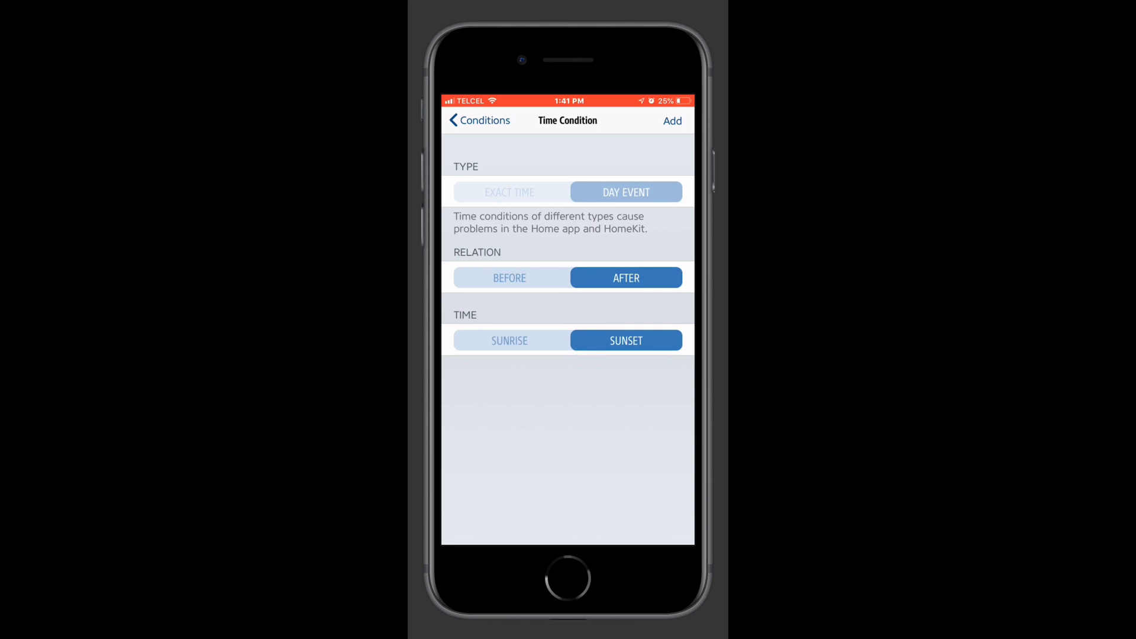
click(672, 120)
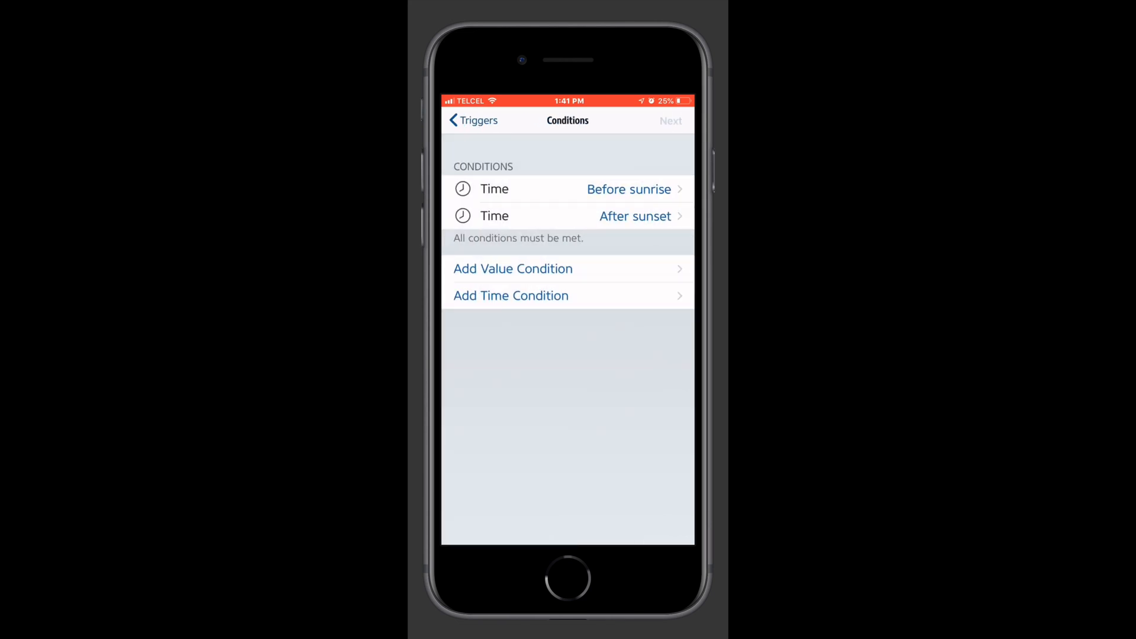
- Start a new scene for the rule with actions from the Patio light
click(671, 121)
scroll(568, 355, down, 2)
scroll(569, 355, down, 5)
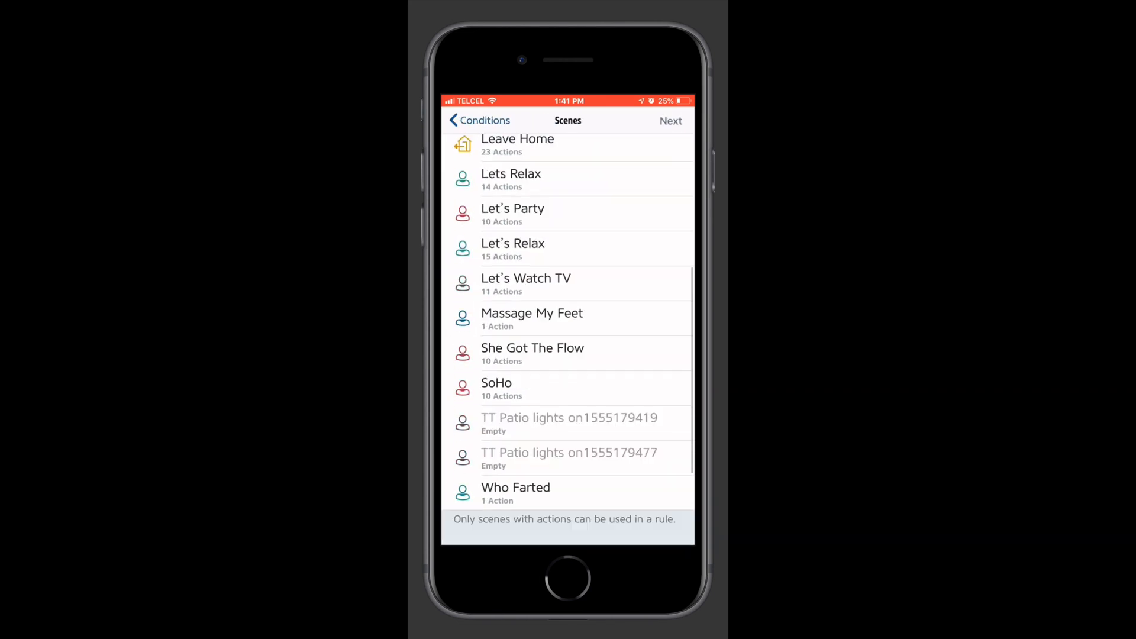
click(479, 519)
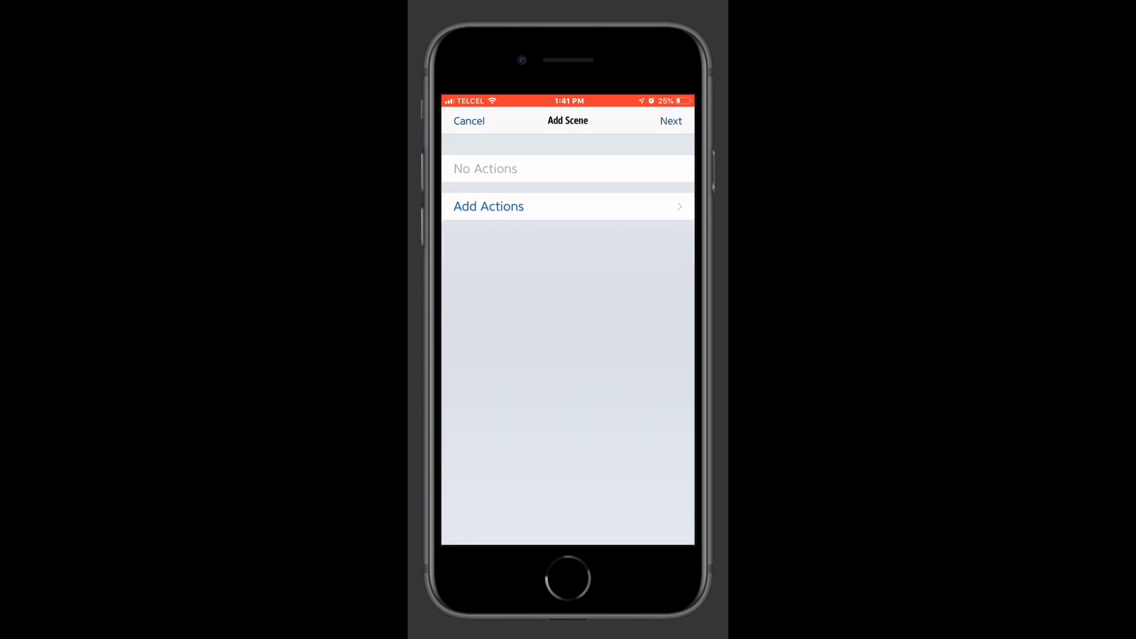
click(488, 206)
scroll(568, 356, down, 4)
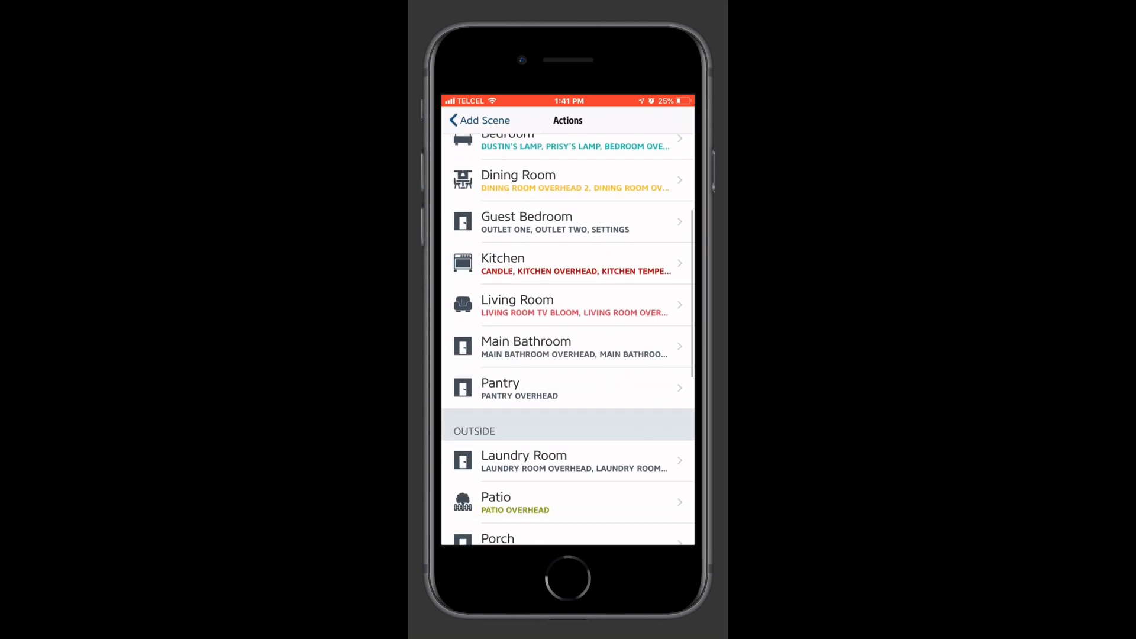
click(568, 502)
- Set Patio Overhead power OFF and save the scene as 'Patio Lights Off'
click(664, 212)
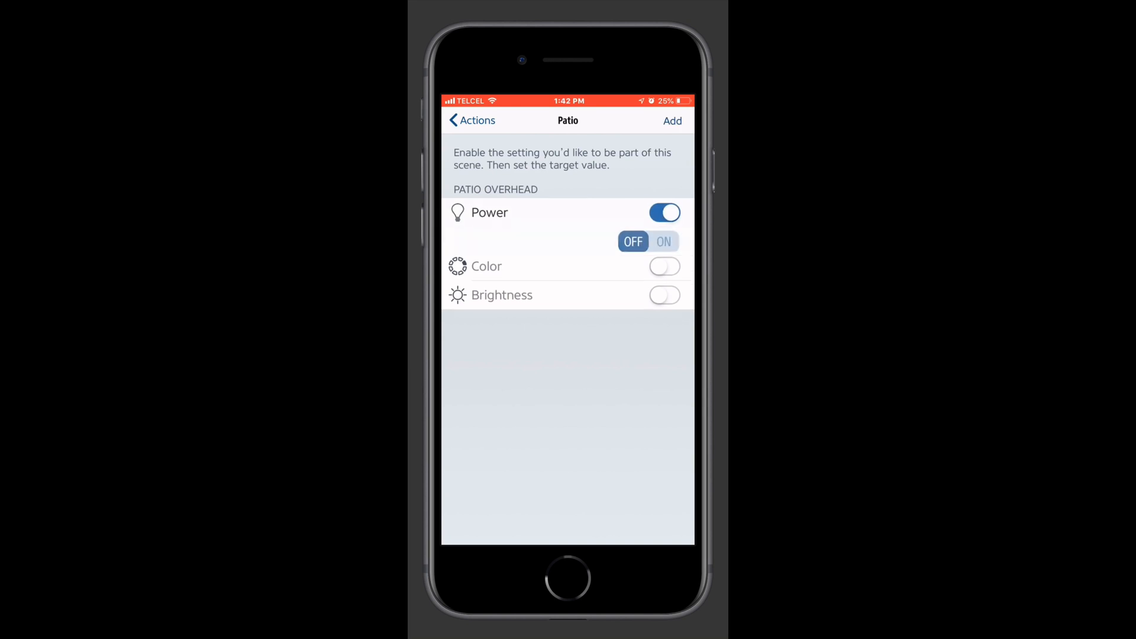
click(665, 212)
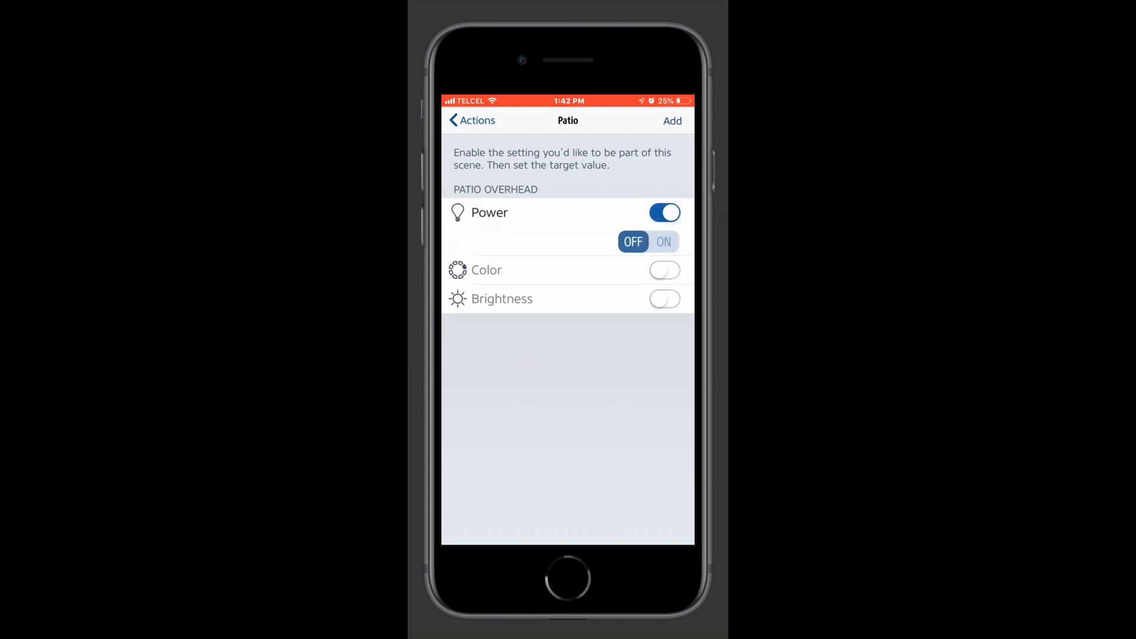
click(672, 119)
text(P)
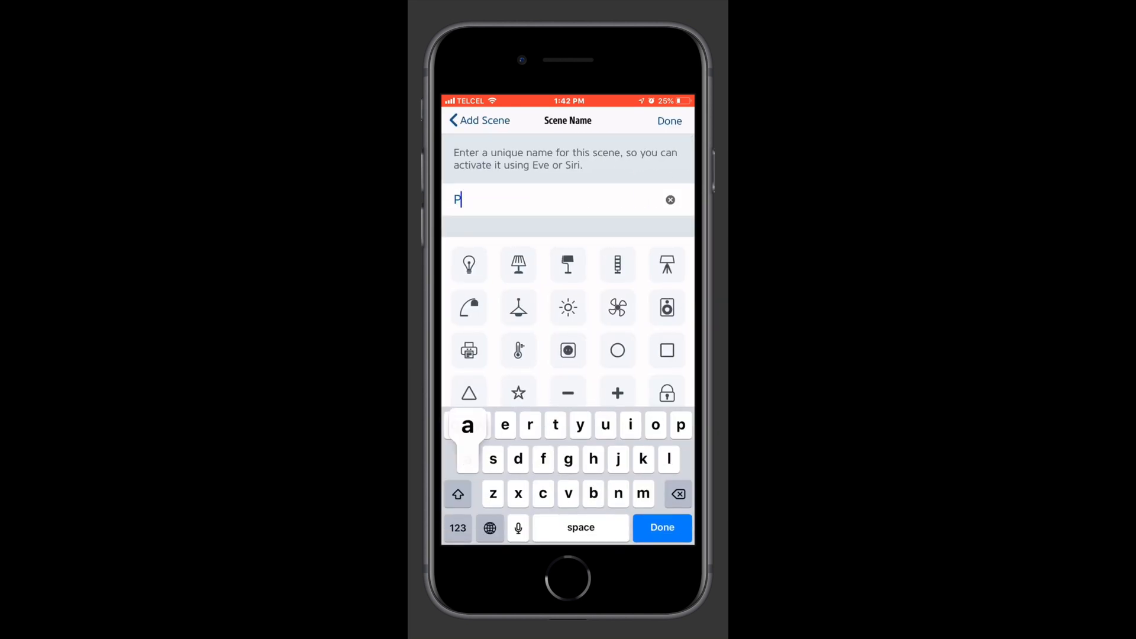
text(atio Li)
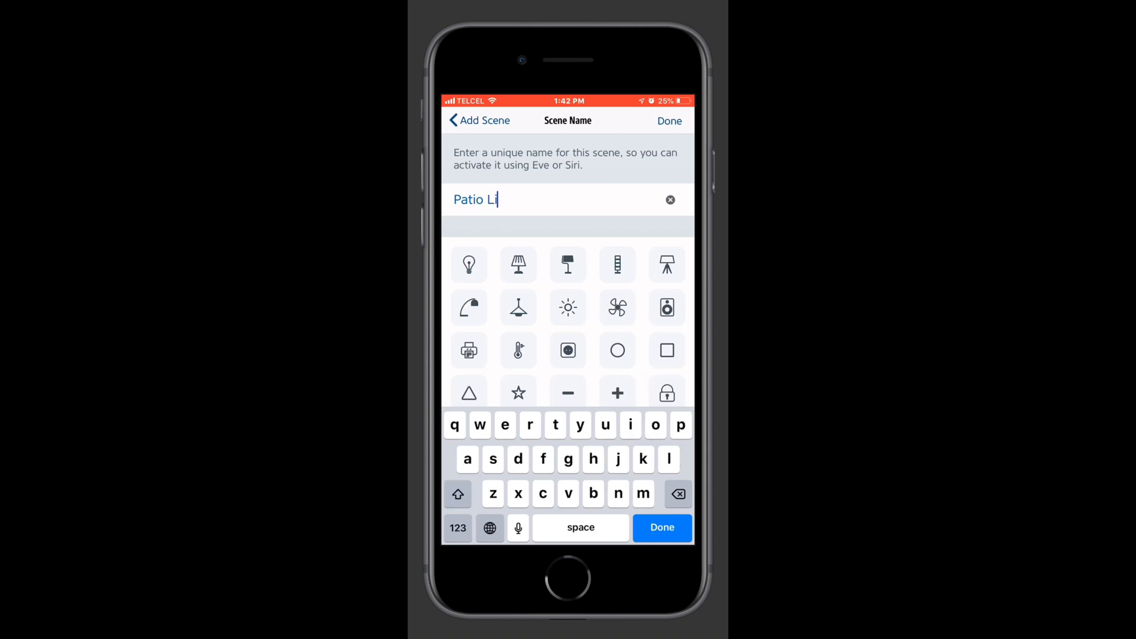
text(ghts Off)
click(669, 120)
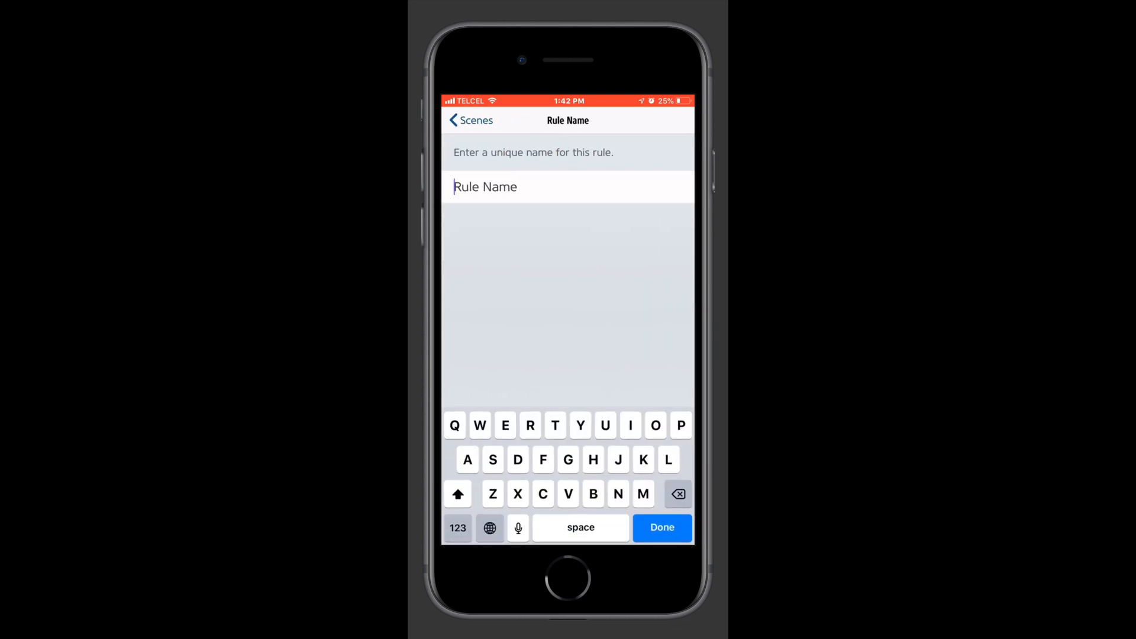
text(Lets )
text(Go In)
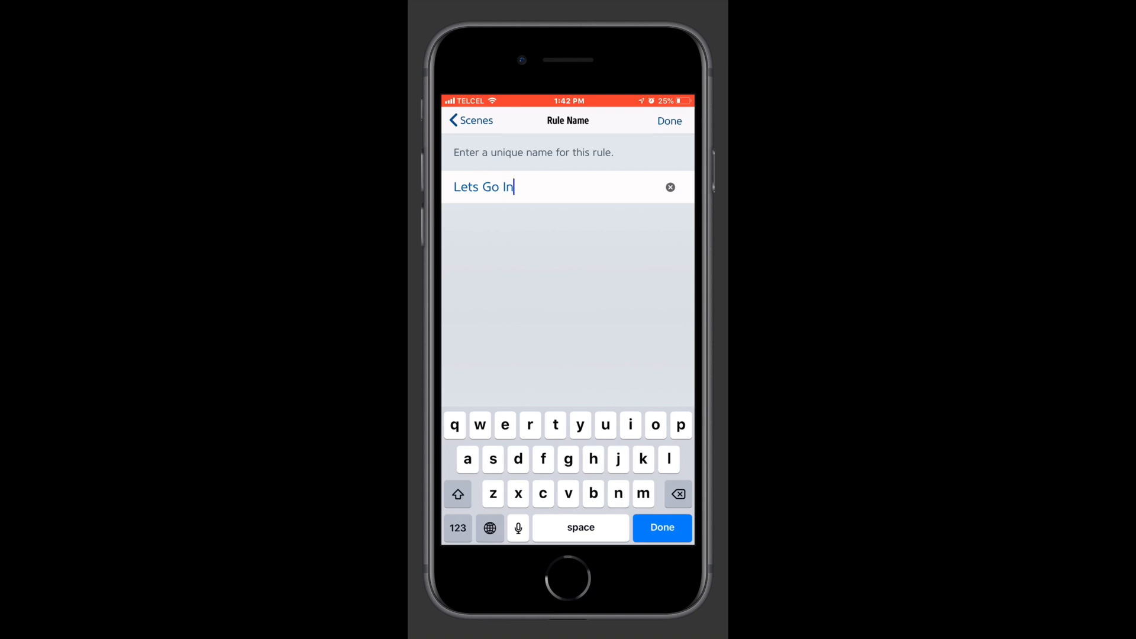
text(side)
- Save the 'Lets Go Inside' rule, then start an Apple Home automation from the Kitchen Door sensor
click(670, 120)
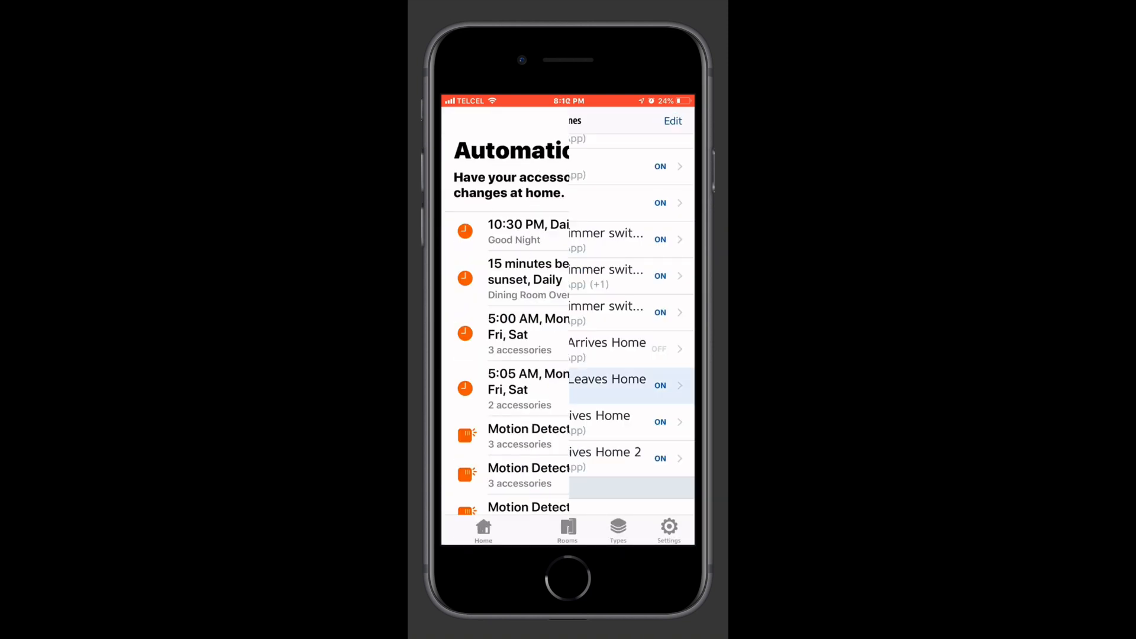
click(673, 121)
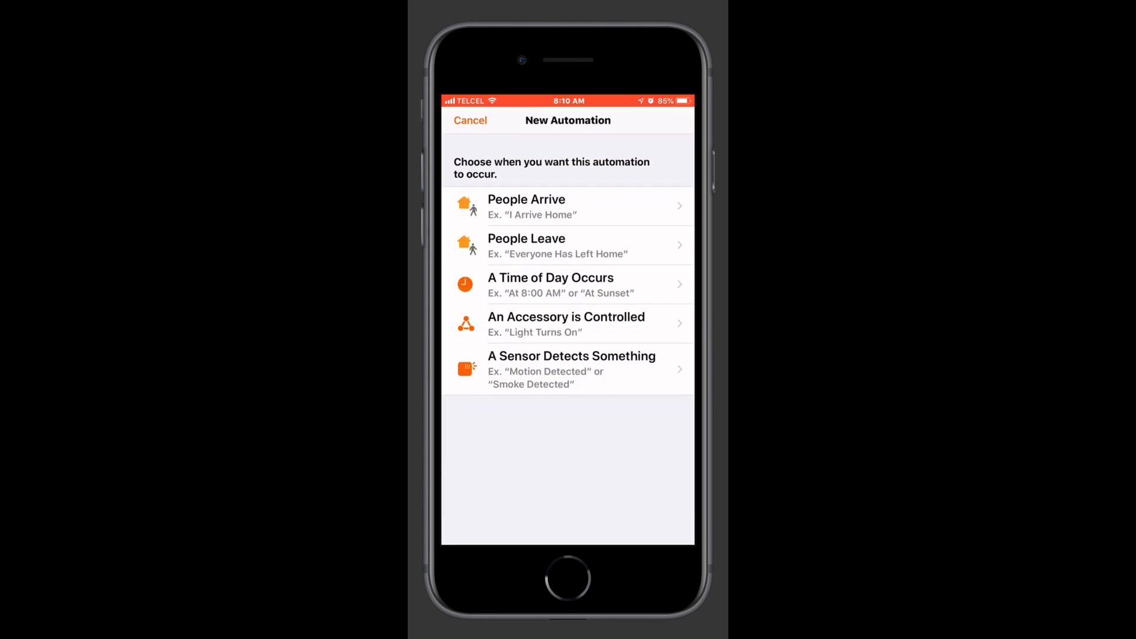
click(569, 370)
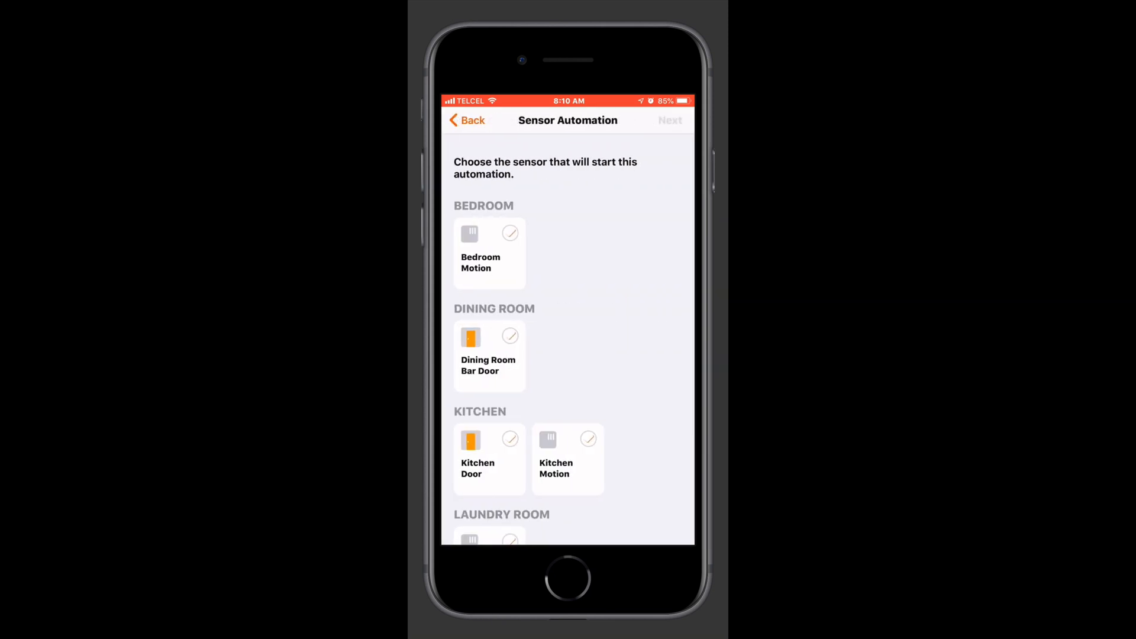
click(490, 455)
click(670, 120)
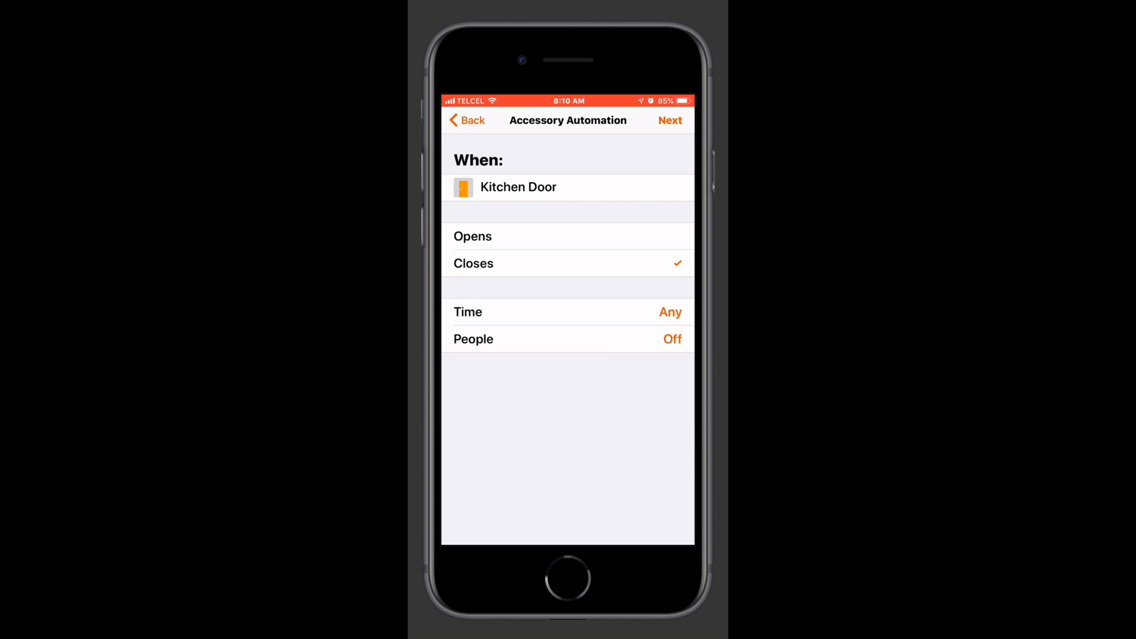
- Trigger when the door opens, only at night, and bring up the night time range
click(569, 236)
click(568, 312)
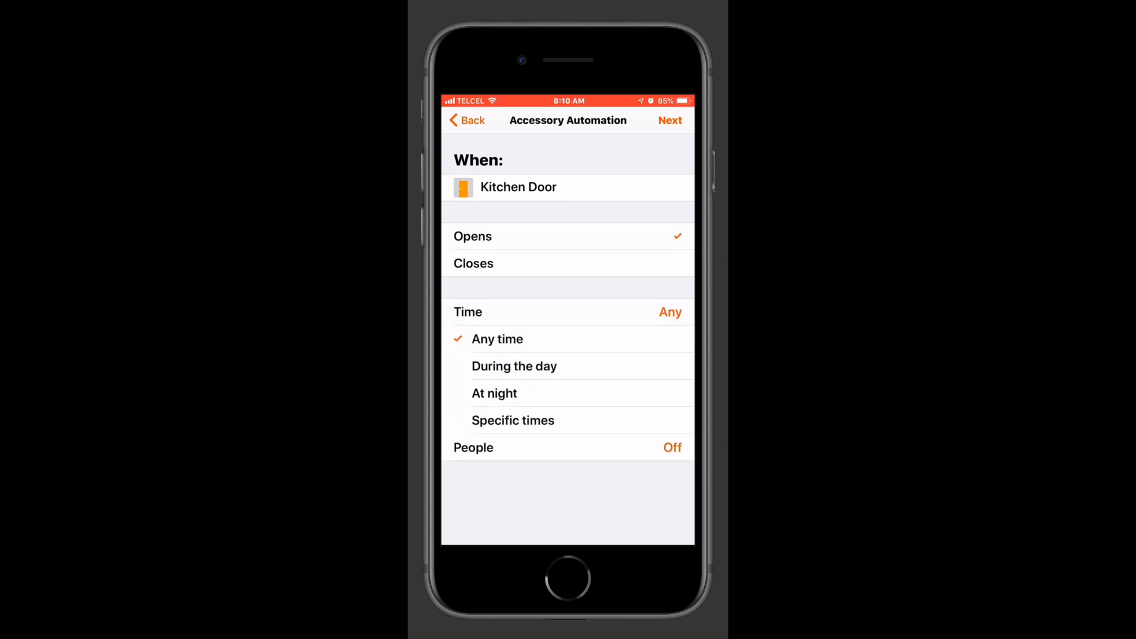
click(568, 393)
click(676, 393)
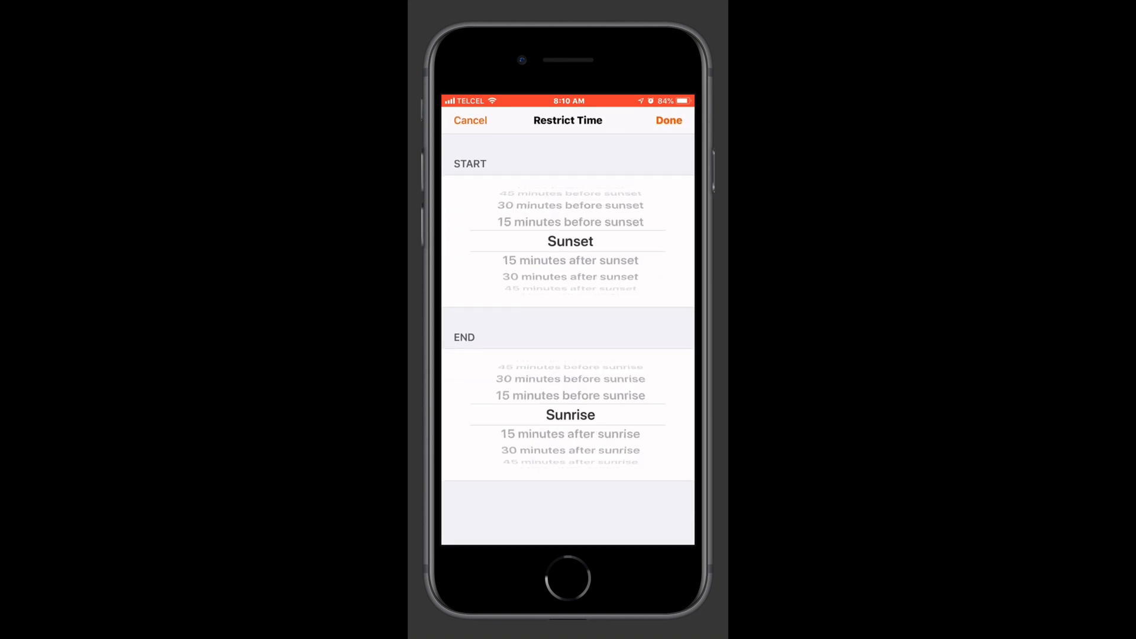
scroll(570, 241, up, 2)
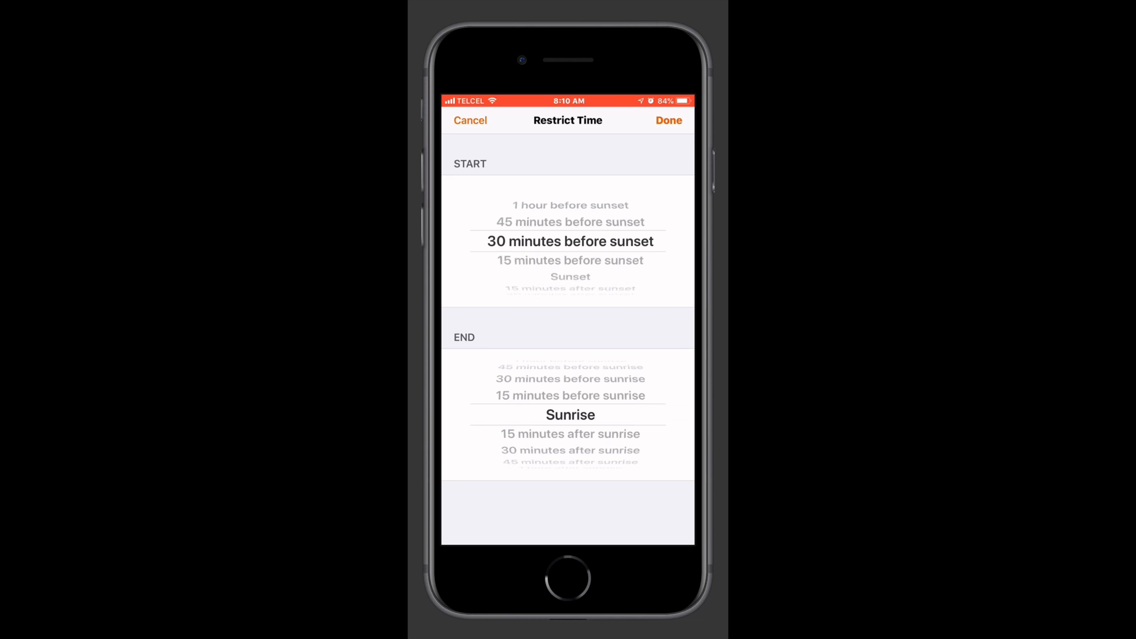
scroll(570, 415, down, 2)
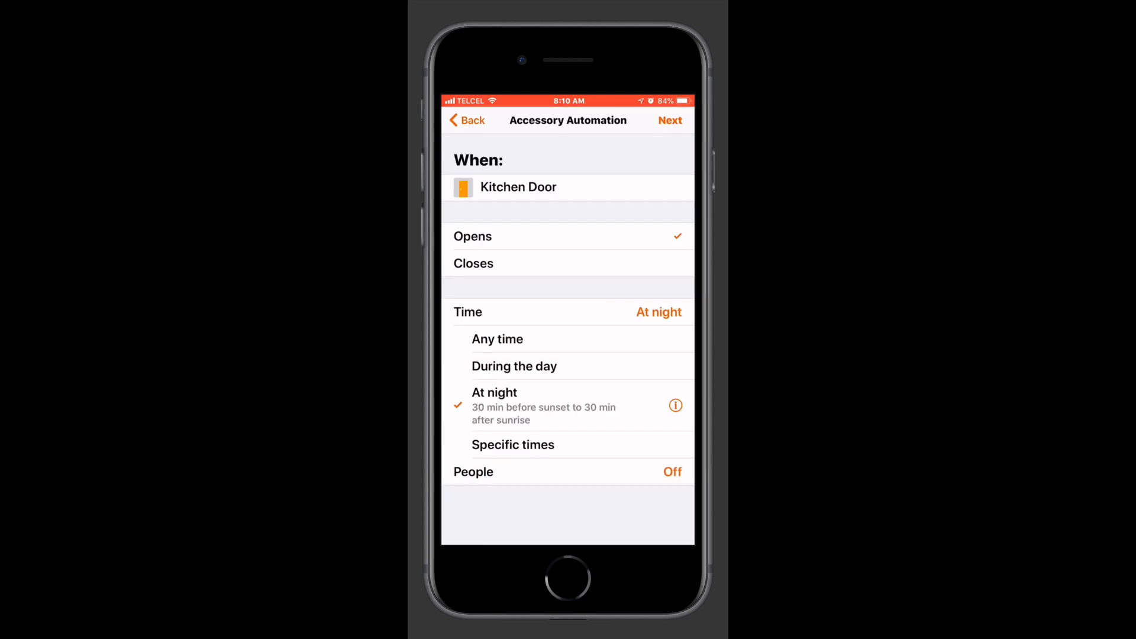
- Restrict the automation to run only when somebody is home
click(568, 311)
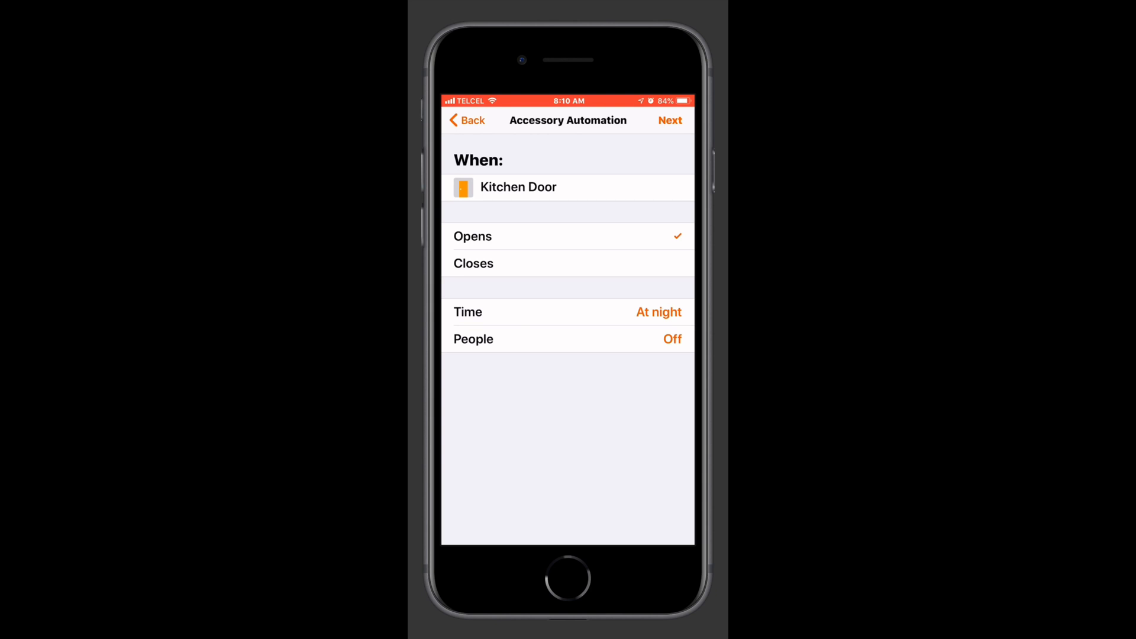
click(568, 338)
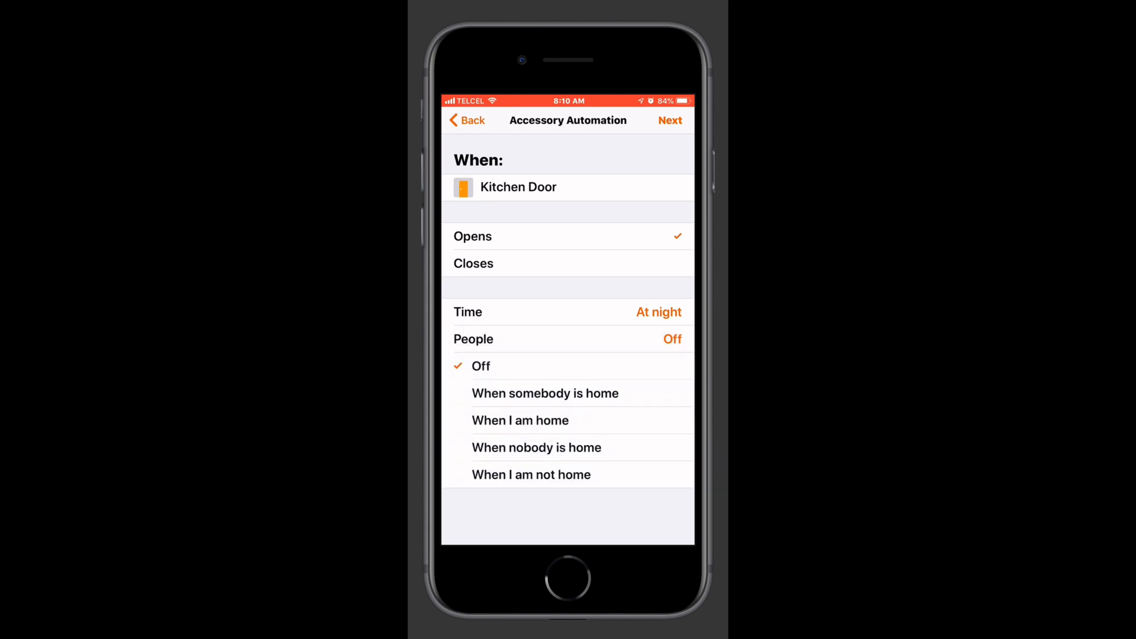
click(568, 393)
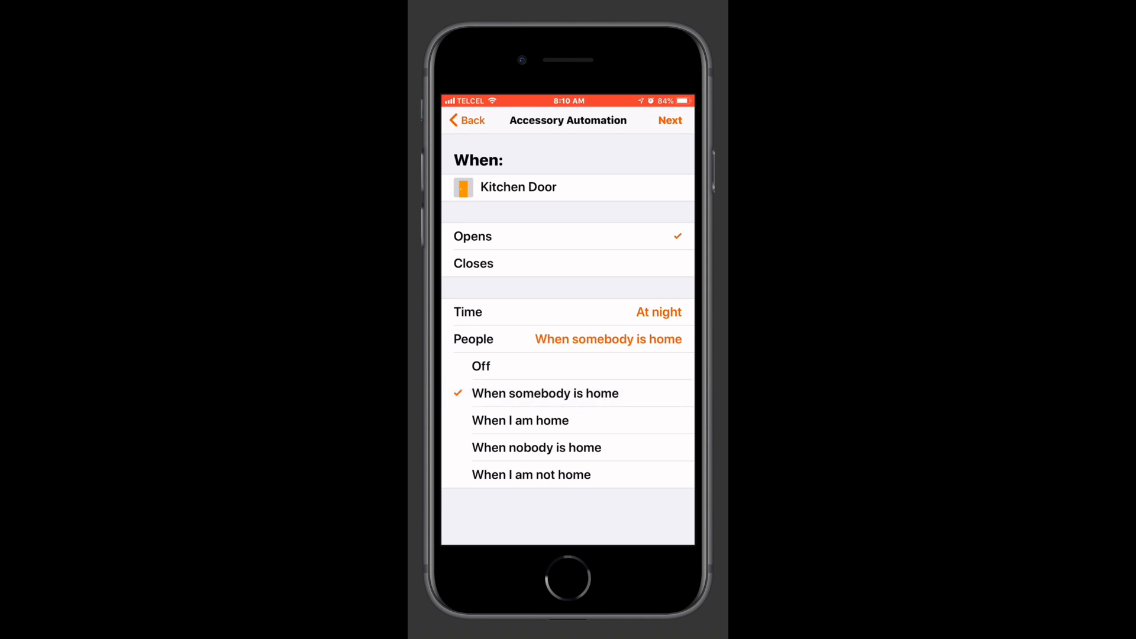
click(569, 339)
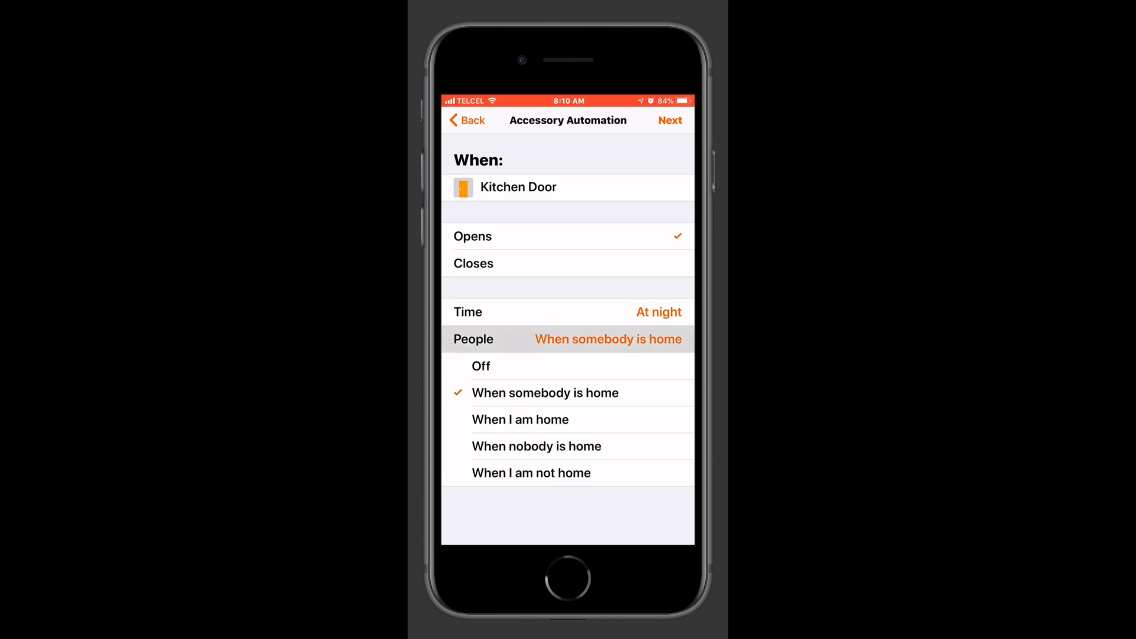
- Choose Patio Overhead as the controlled accessory and reach the summary
click(670, 120)
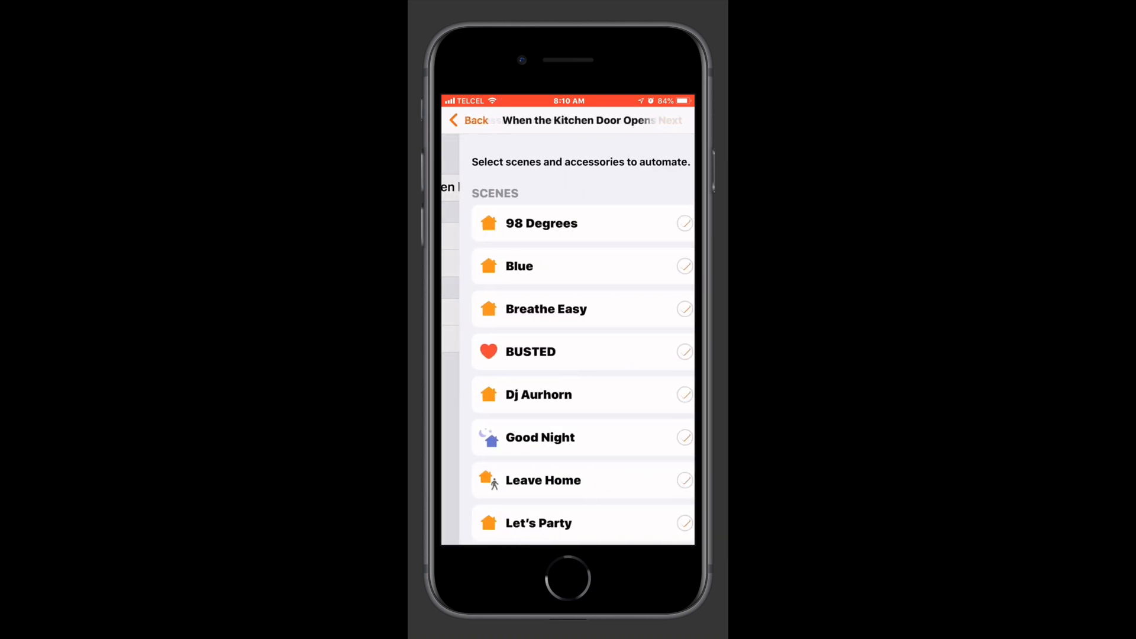
scroll(568, 355, down, 10)
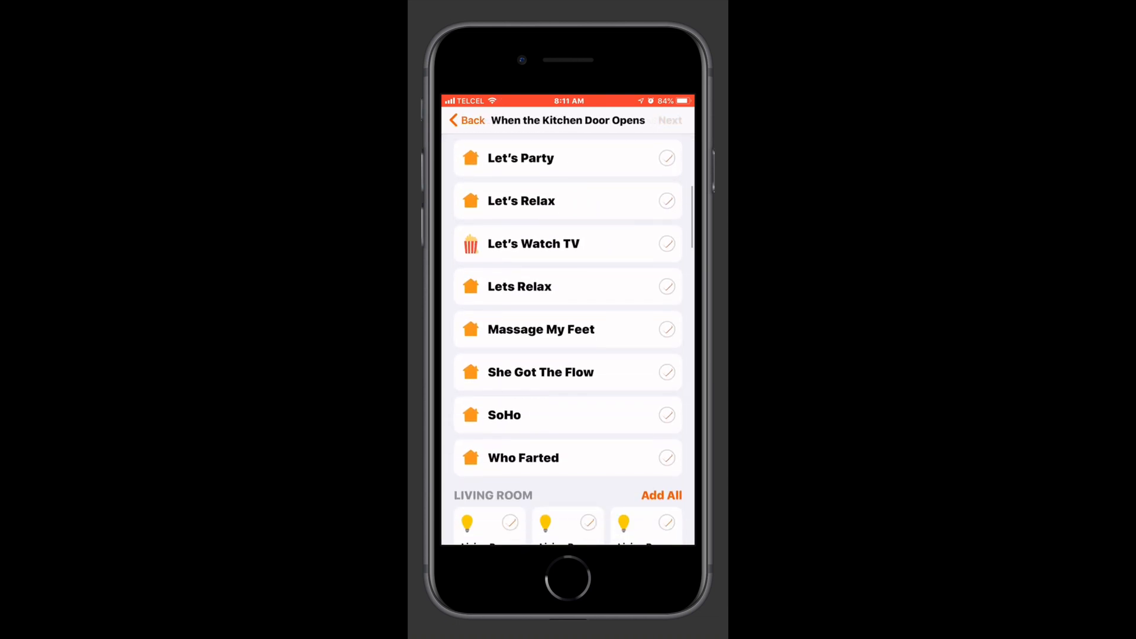
scroll(568, 355, down, 2)
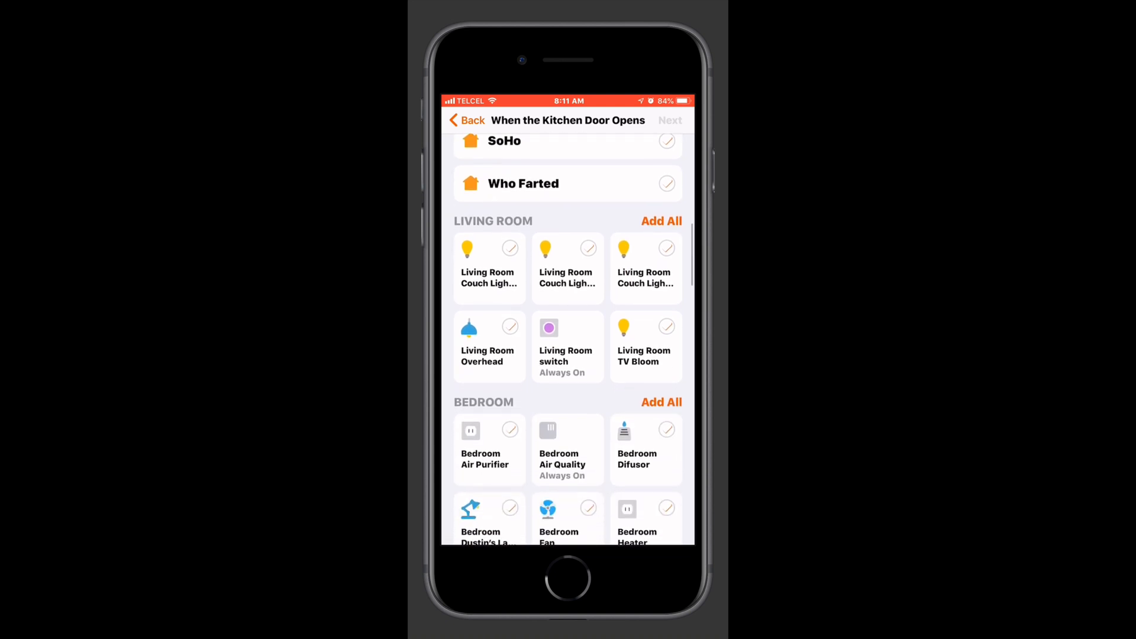
scroll(569, 355, down, 5)
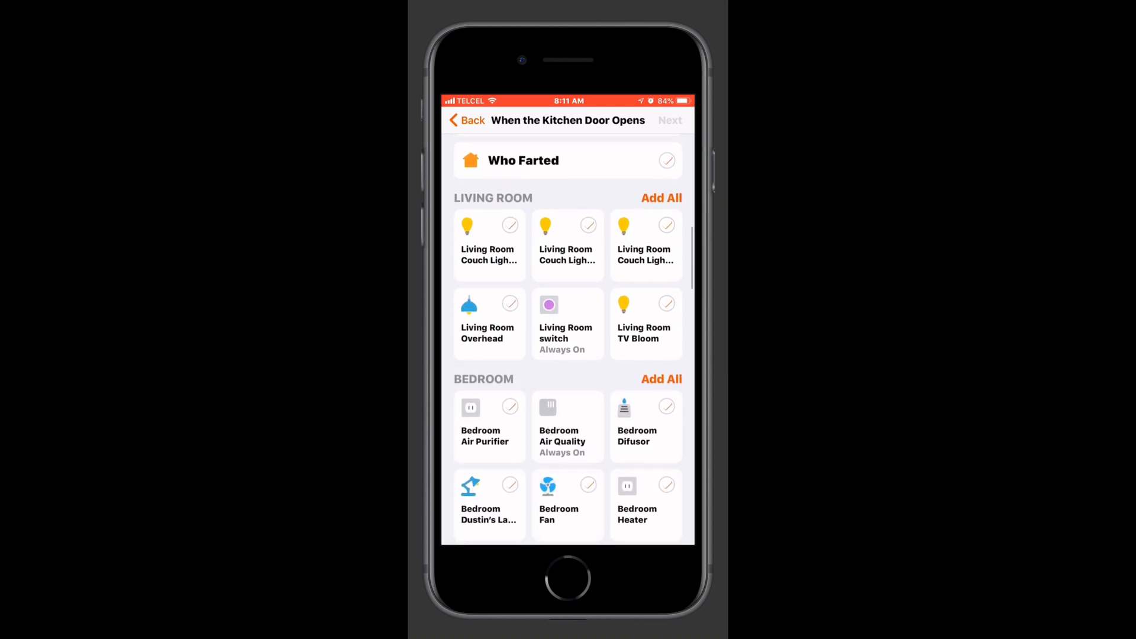
scroll(568, 356, down, 8)
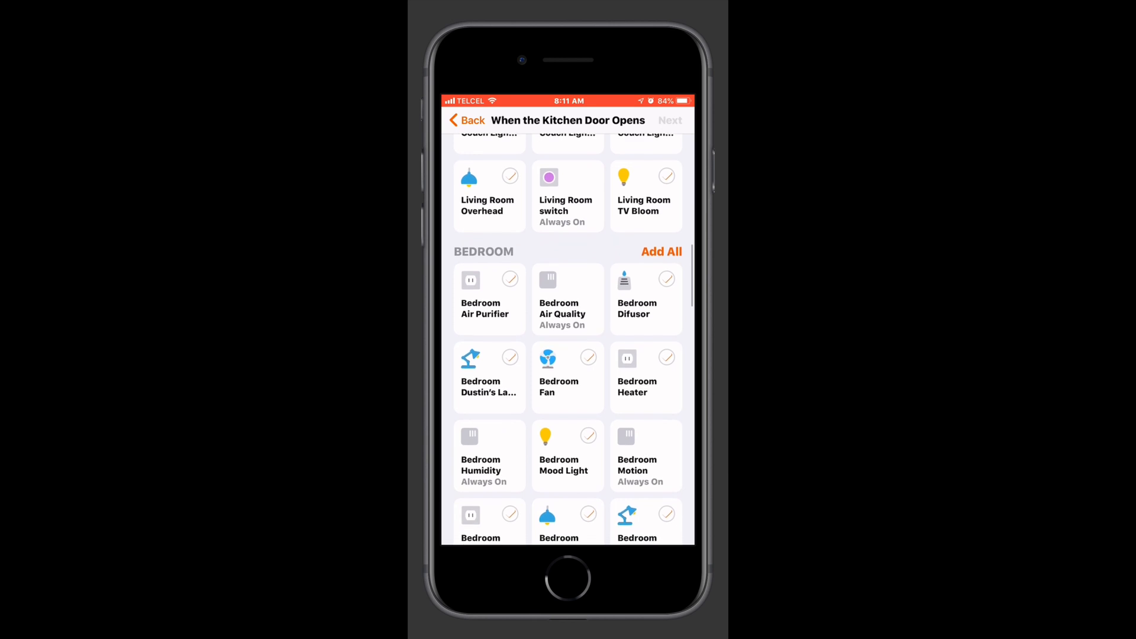
scroll(568, 355, down, 10)
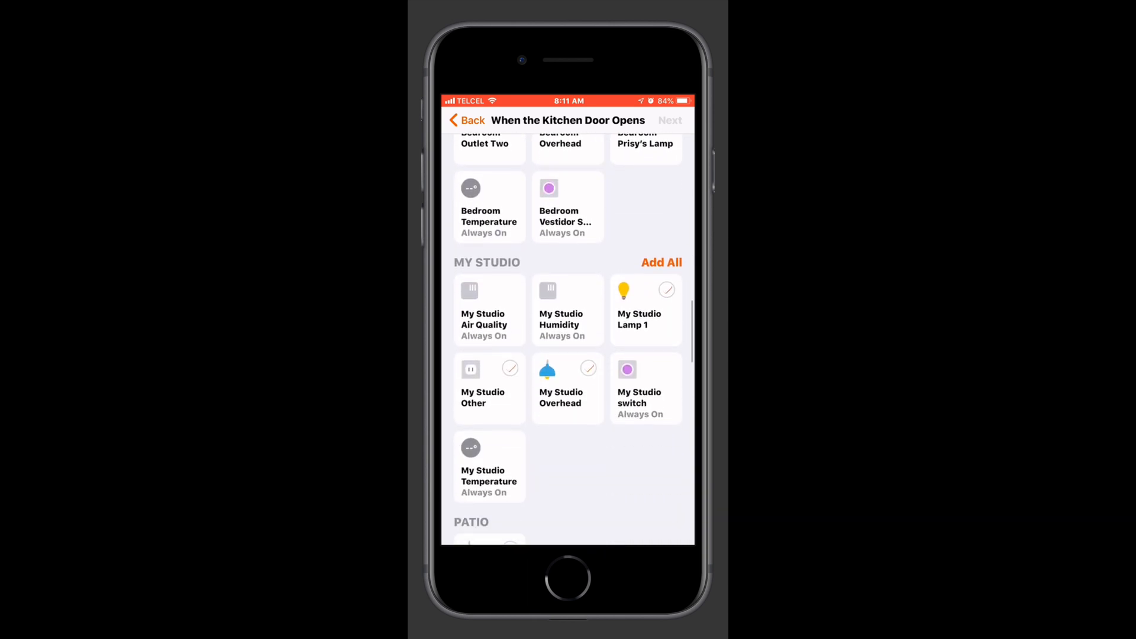
scroll(569, 356, down, 3)
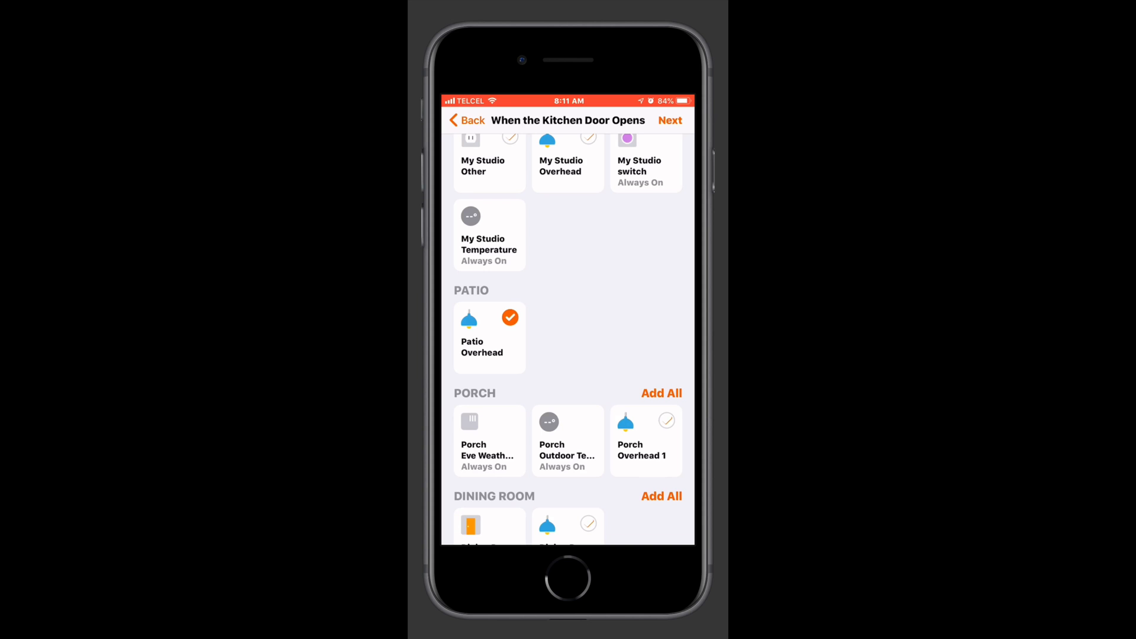
click(671, 120)
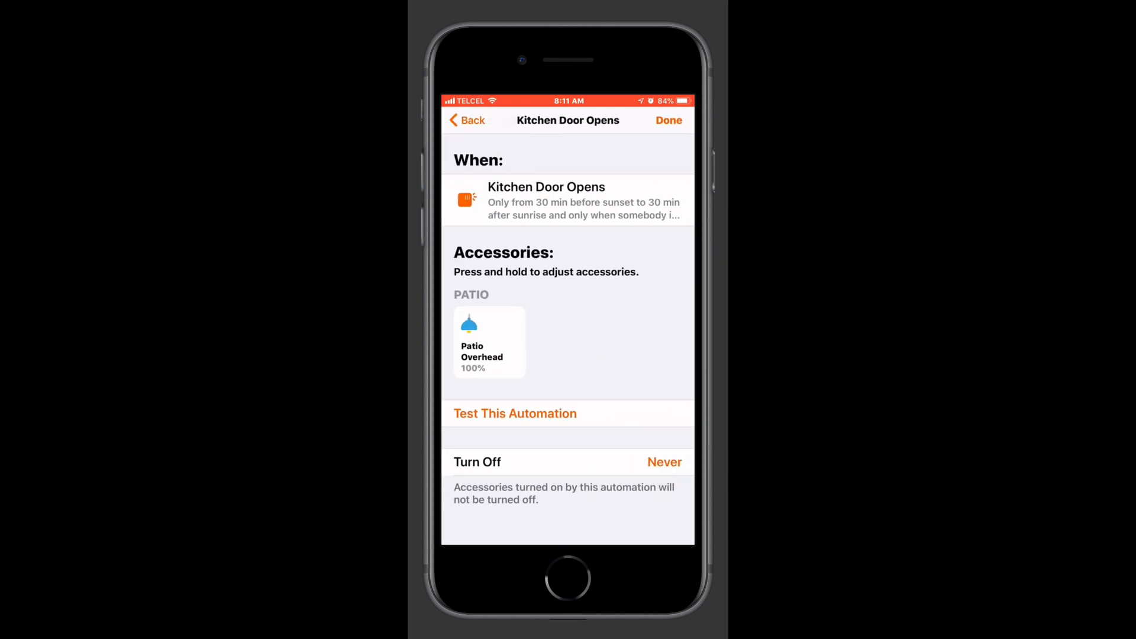
click(489, 343)
- Set Patio Overhead to 100% brightness, white colour, and save the automation
drag(569, 266, 569, 249)
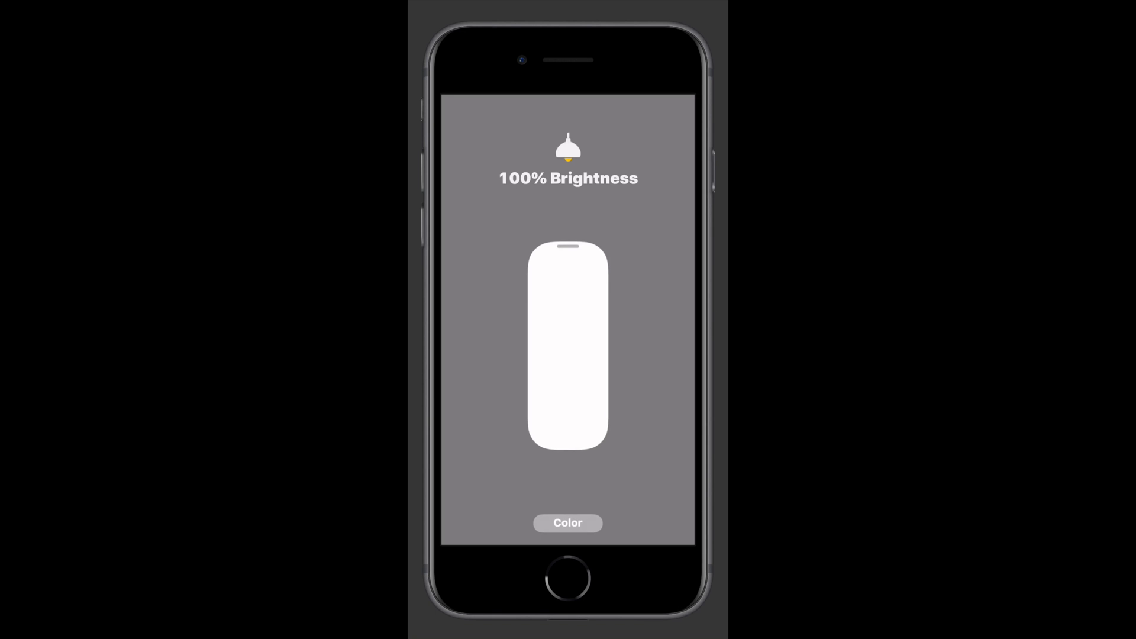
click(568, 522)
click(500, 310)
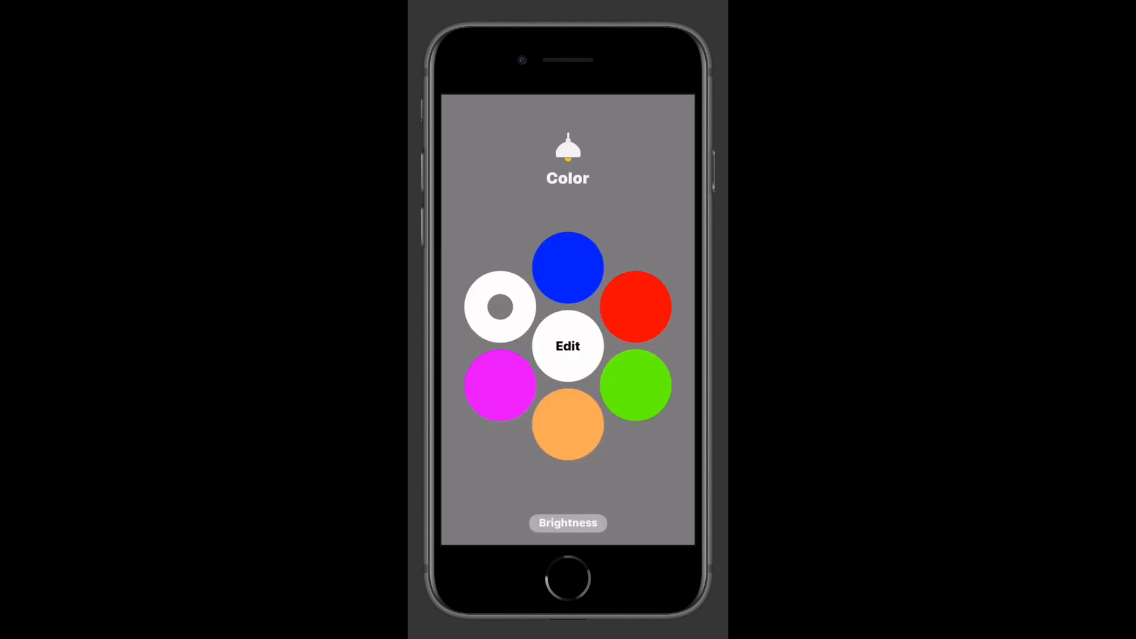
click(568, 214)
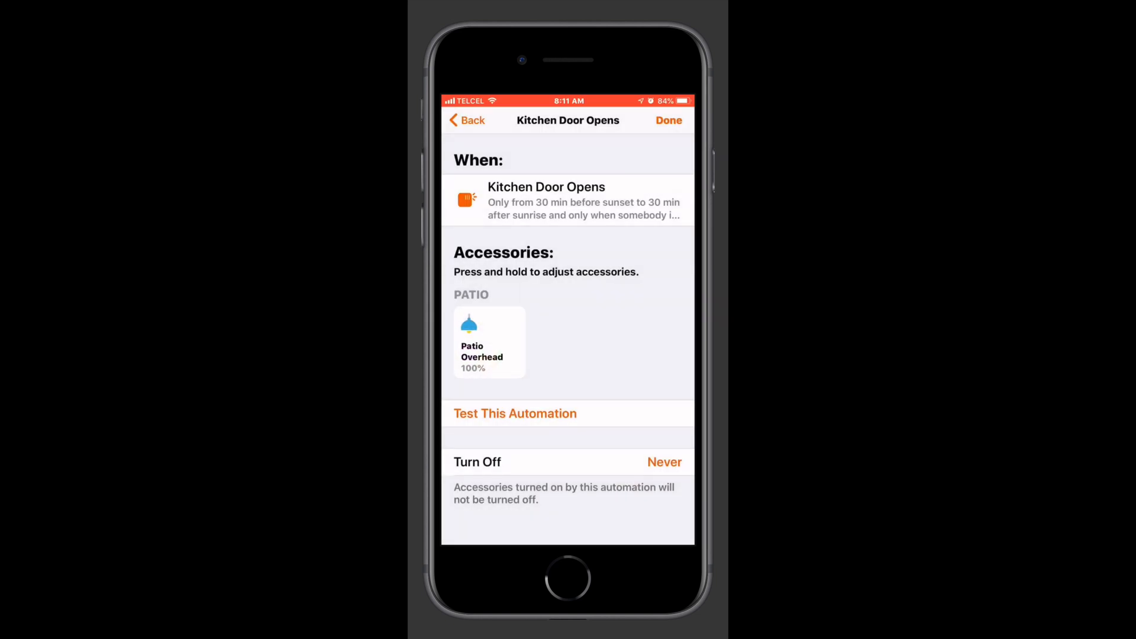
click(668, 120)
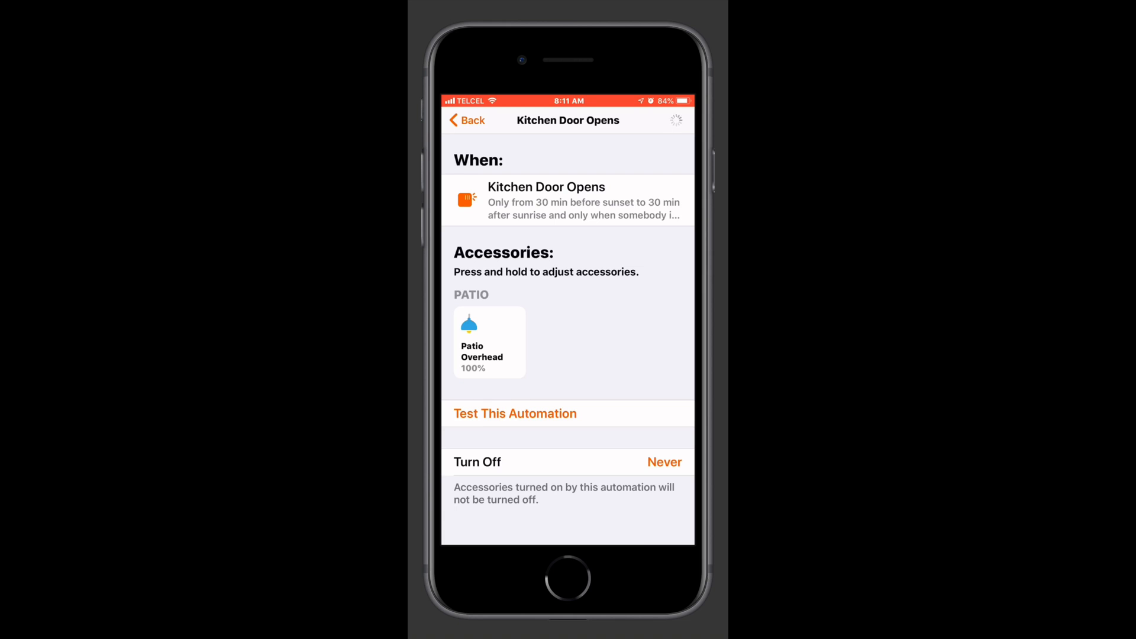